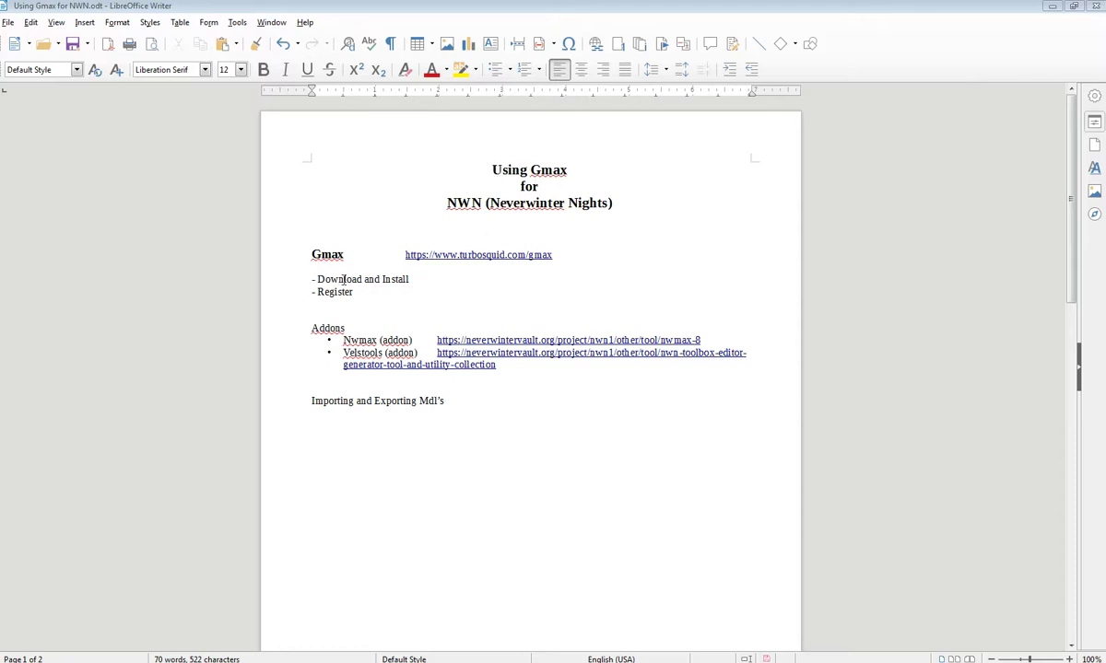
Step: Highlight the Download and Install and Register steps and the Importing and Exporting Mdl's heading in the notes
drag(407, 285, 423, 352)
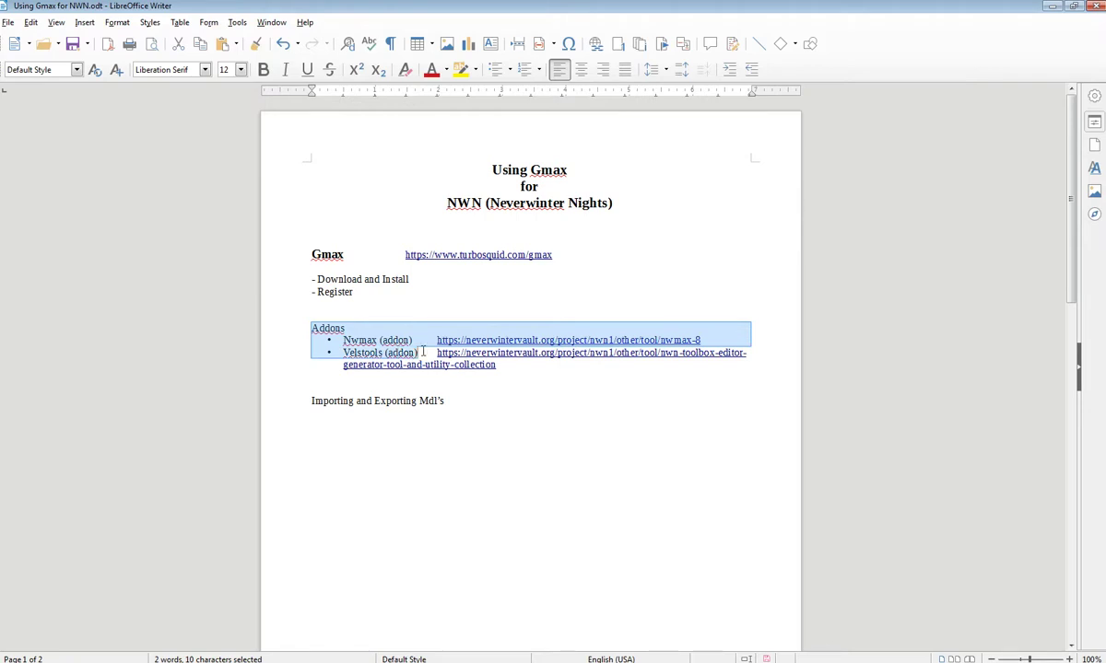
drag(446, 404, 290, 399)
click(433, 422)
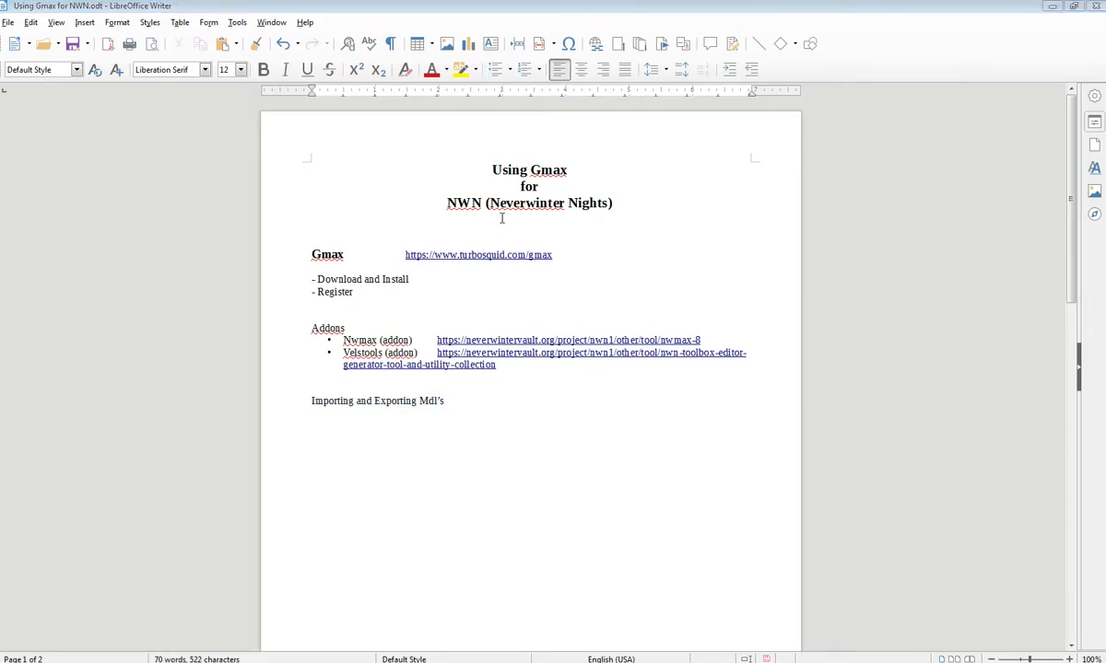
Step: Switch from Writer to Chrome's 'Gmax - Free Download' tab and highlight its page address
click(1051, 7)
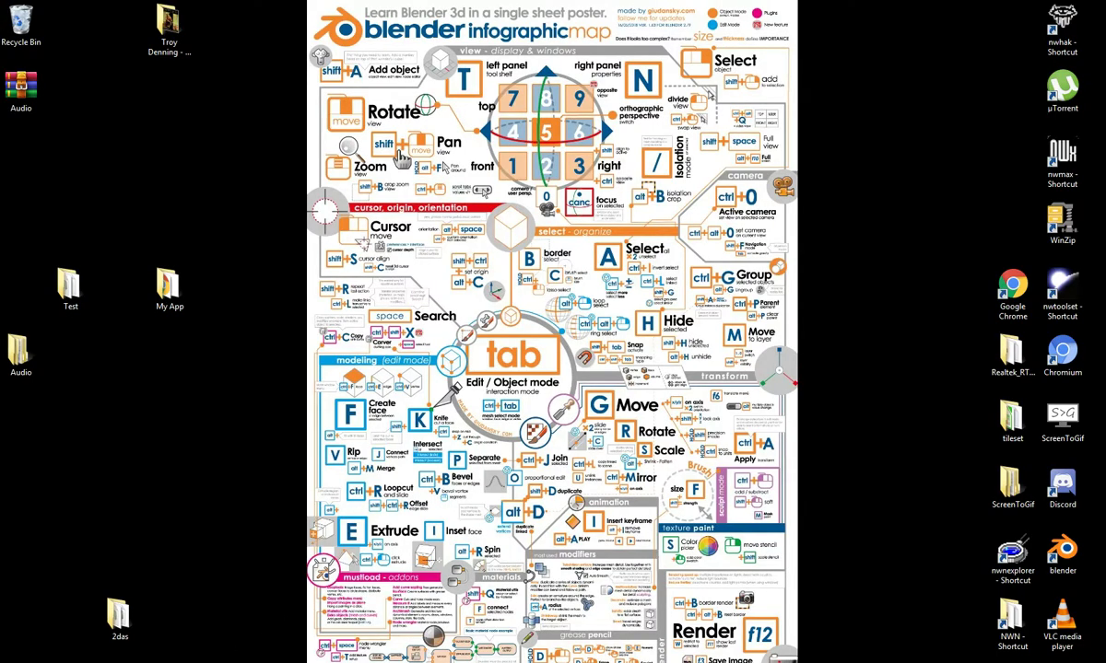
mouse_move(92, 662)
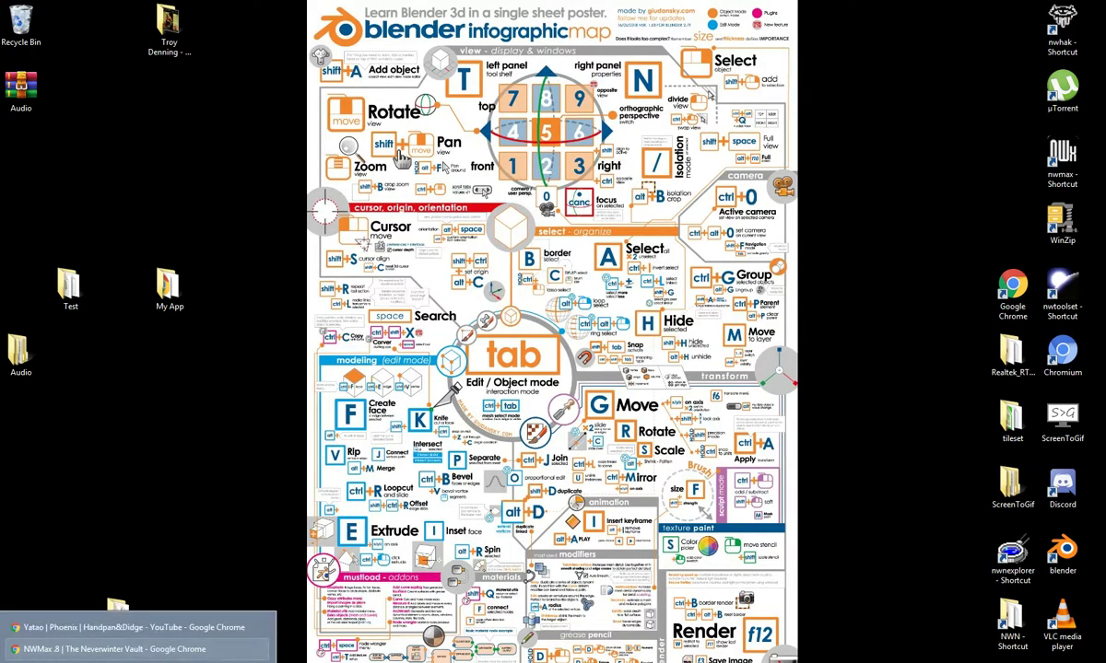
click(92, 645)
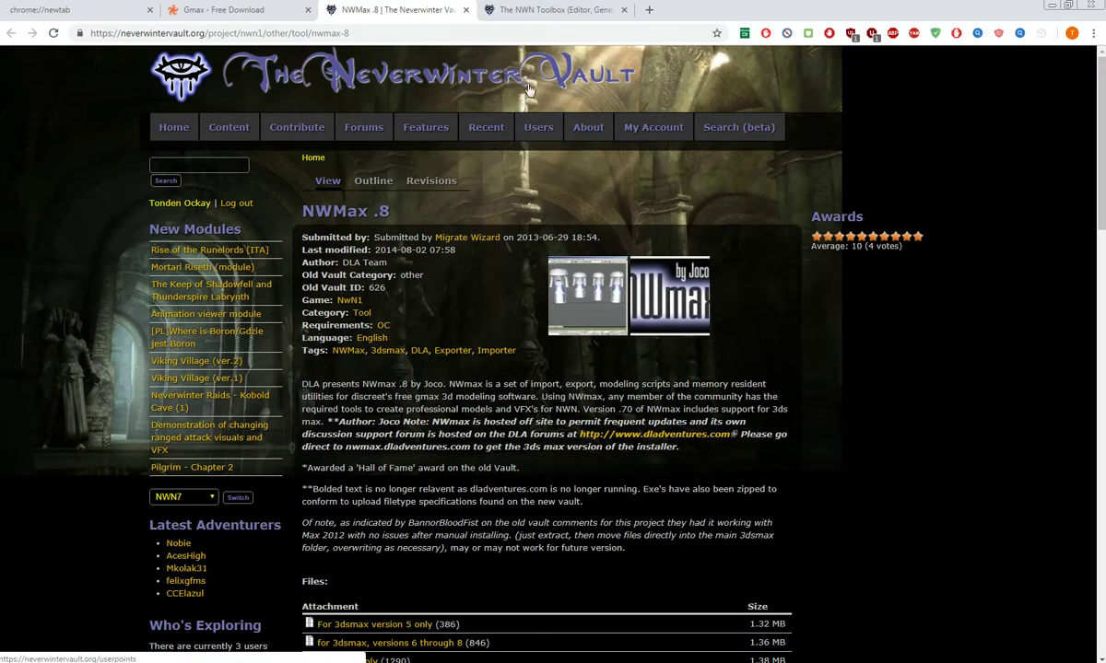
click(276, 7)
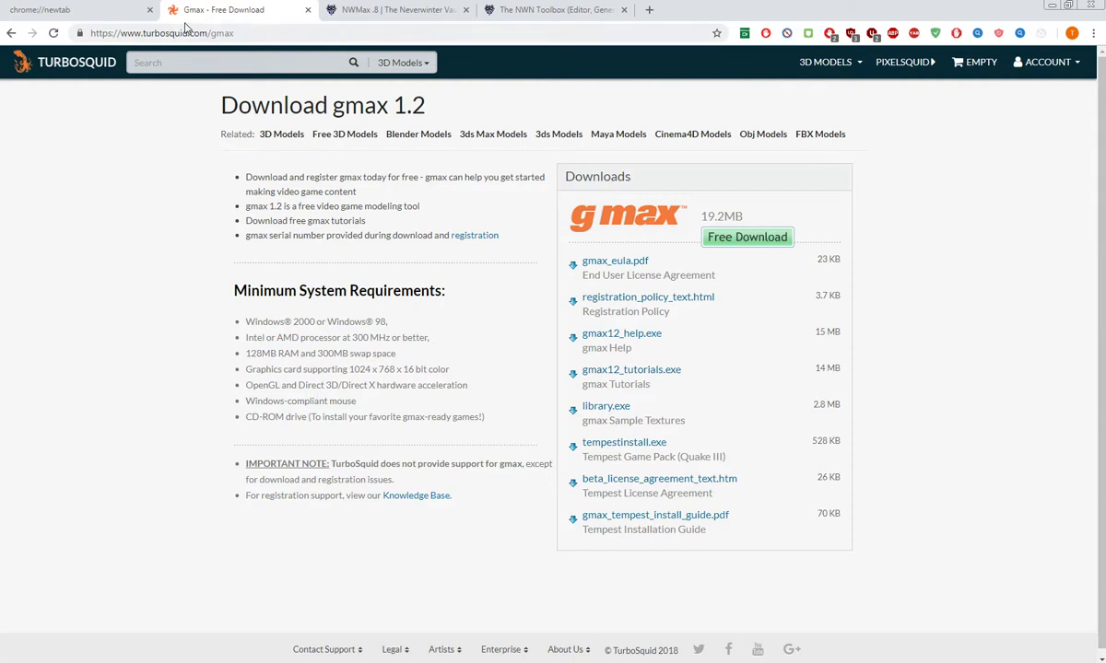
drag(238, 34, 89, 34)
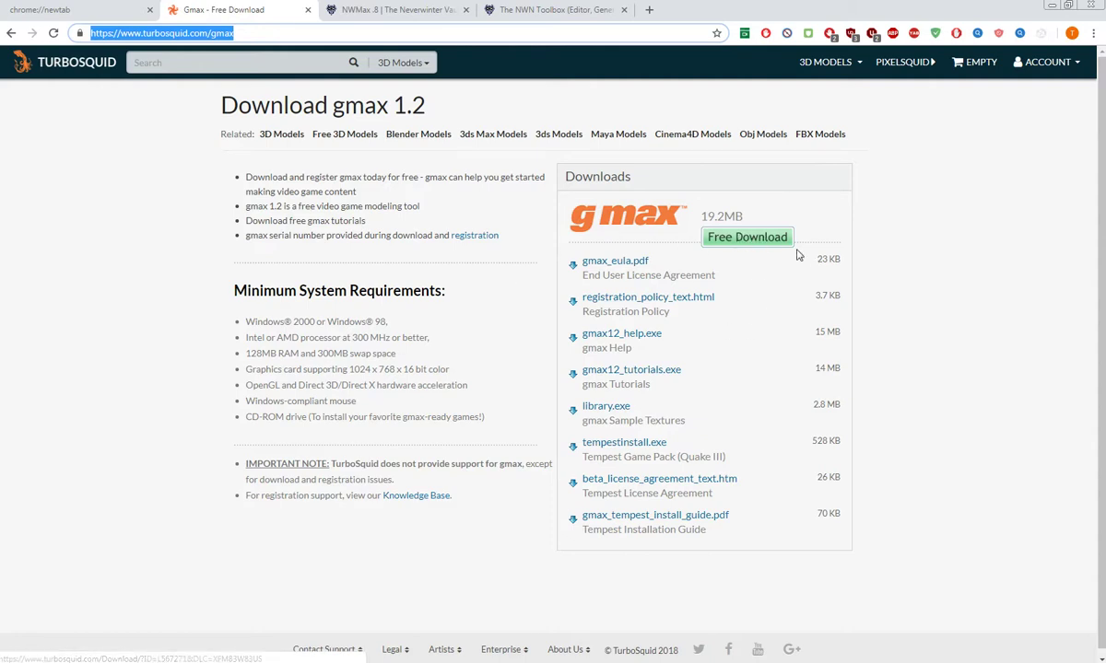
Step: Follow the registration links to TurboSquid's gmax 1.2 registration form and highlight Optional Fields
click(473, 237)
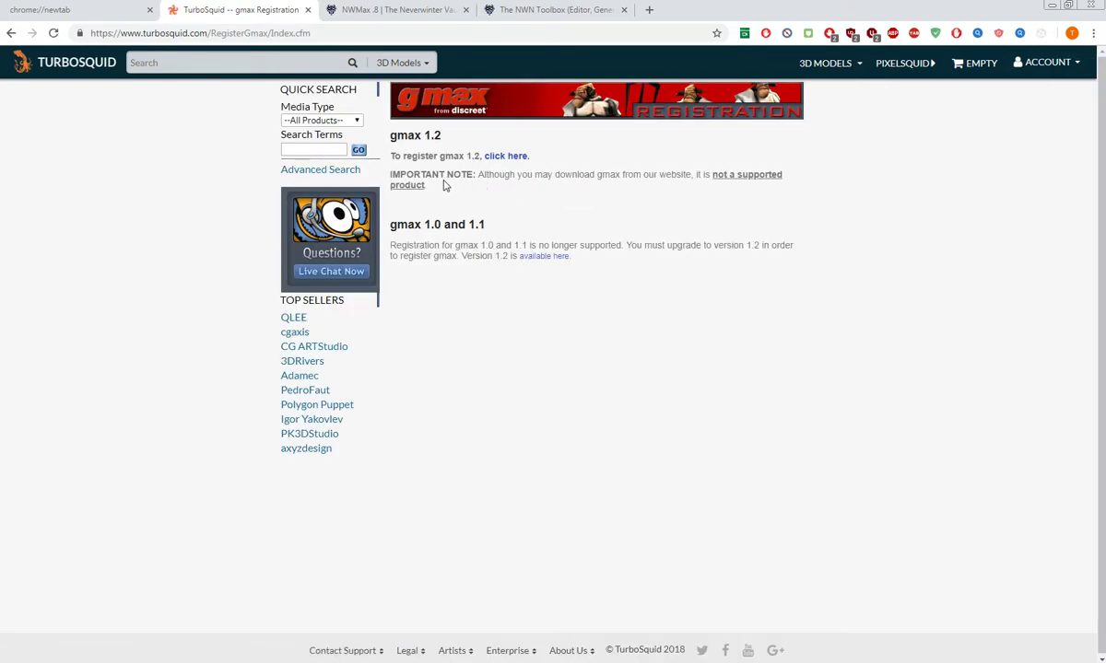
click(517, 157)
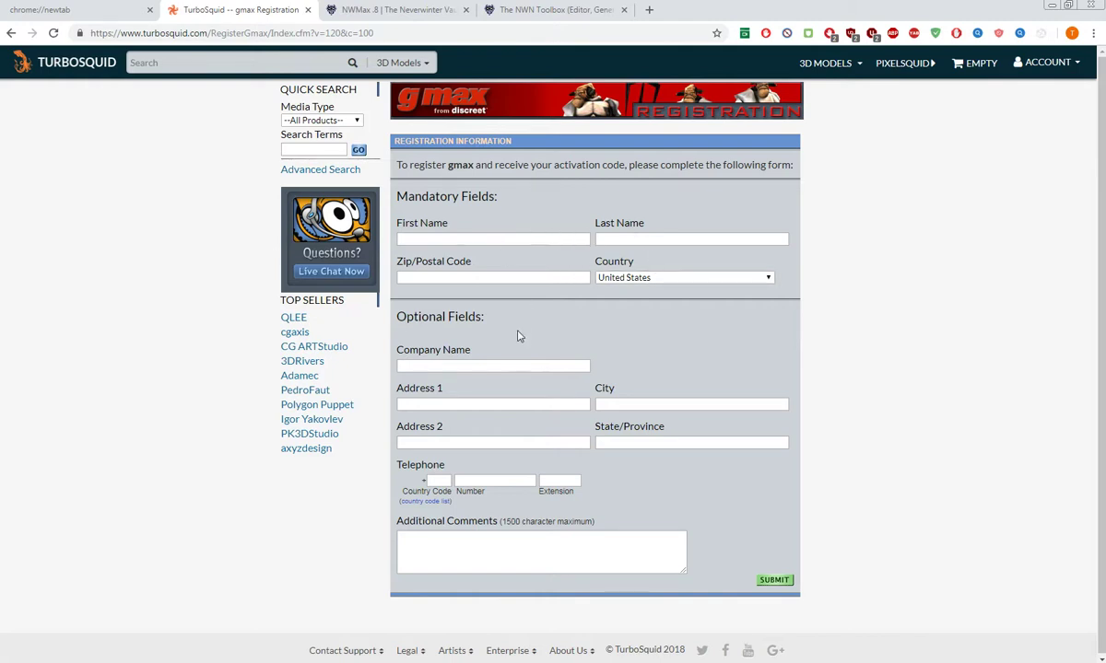
drag(479, 316, 378, 297)
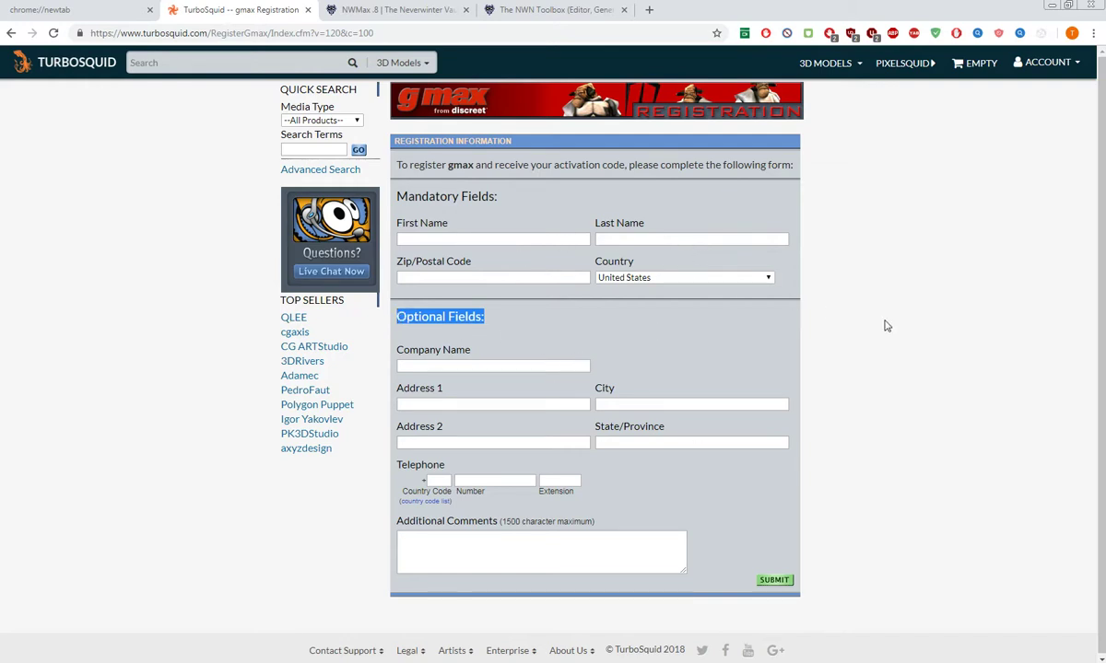
click(832, 305)
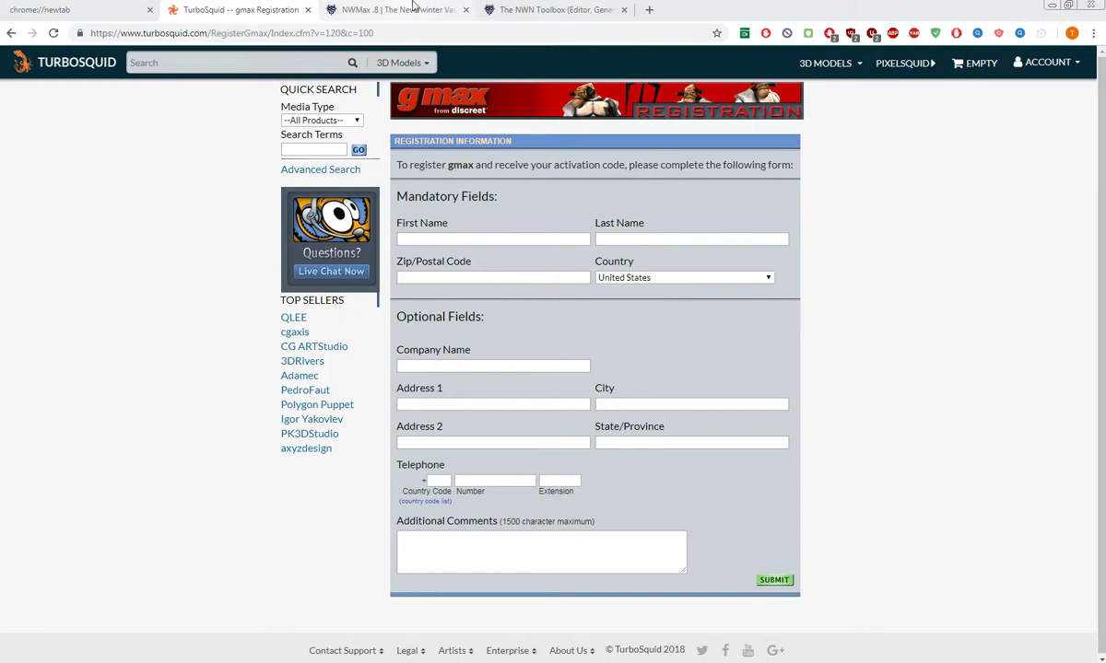
Step: Look over the files listed on the NWMax .8 page in Neverwinter Vault
click(413, 9)
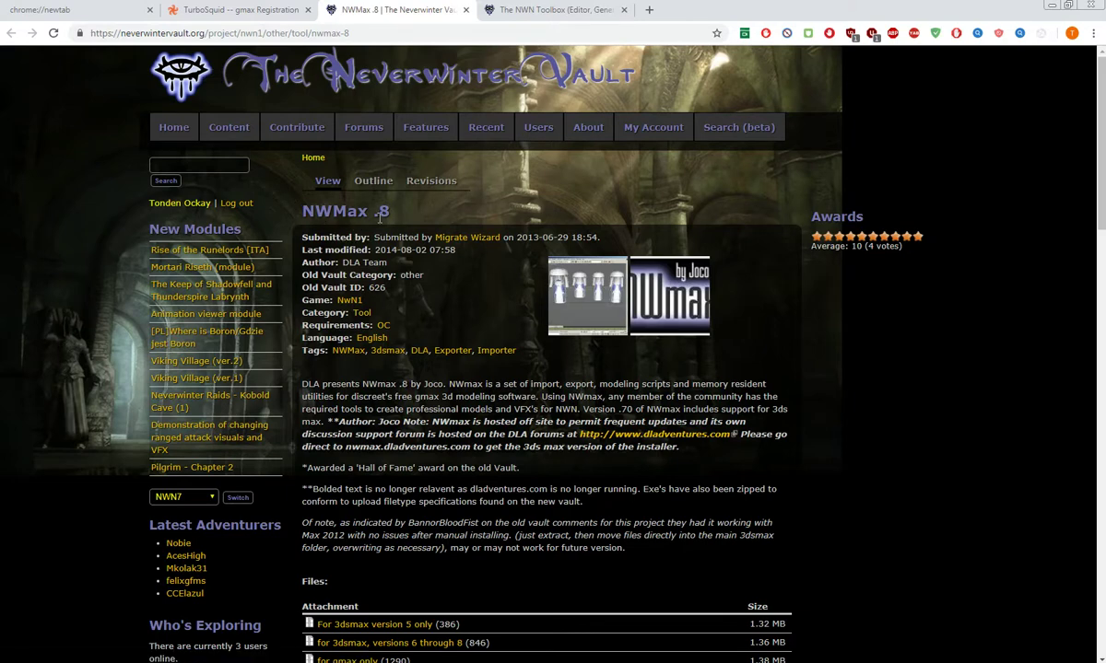
scroll(442, 328, down, 3)
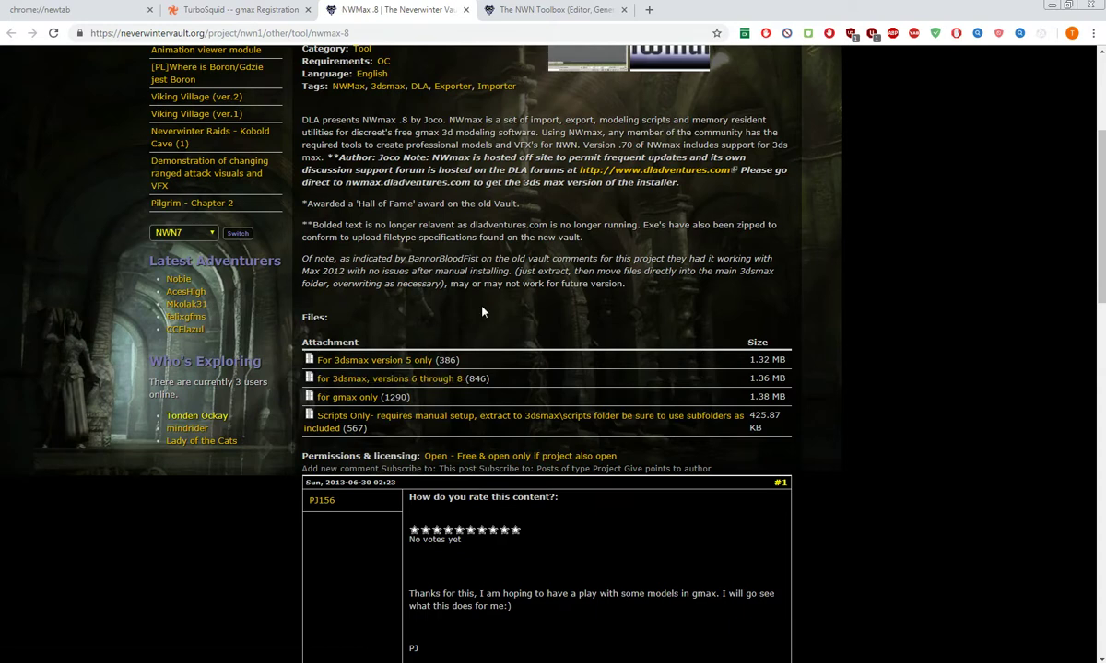
scroll(482, 312, up, 2)
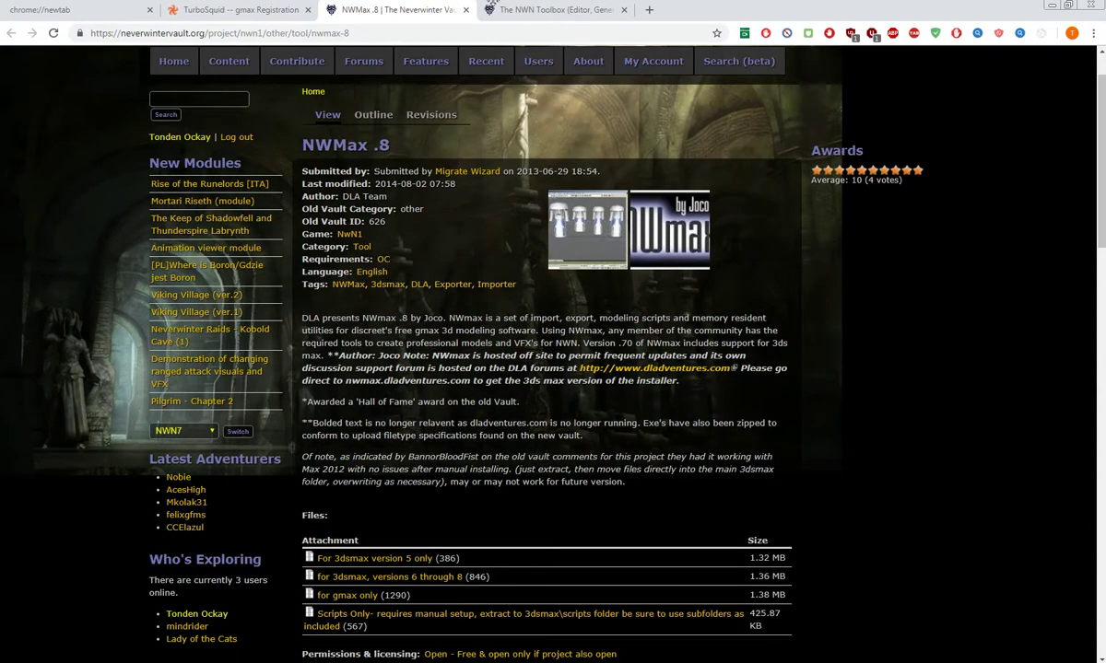
Step: Download veltools_123_setup.zip from the NWN Toolbox page's attachments
click(518, 9)
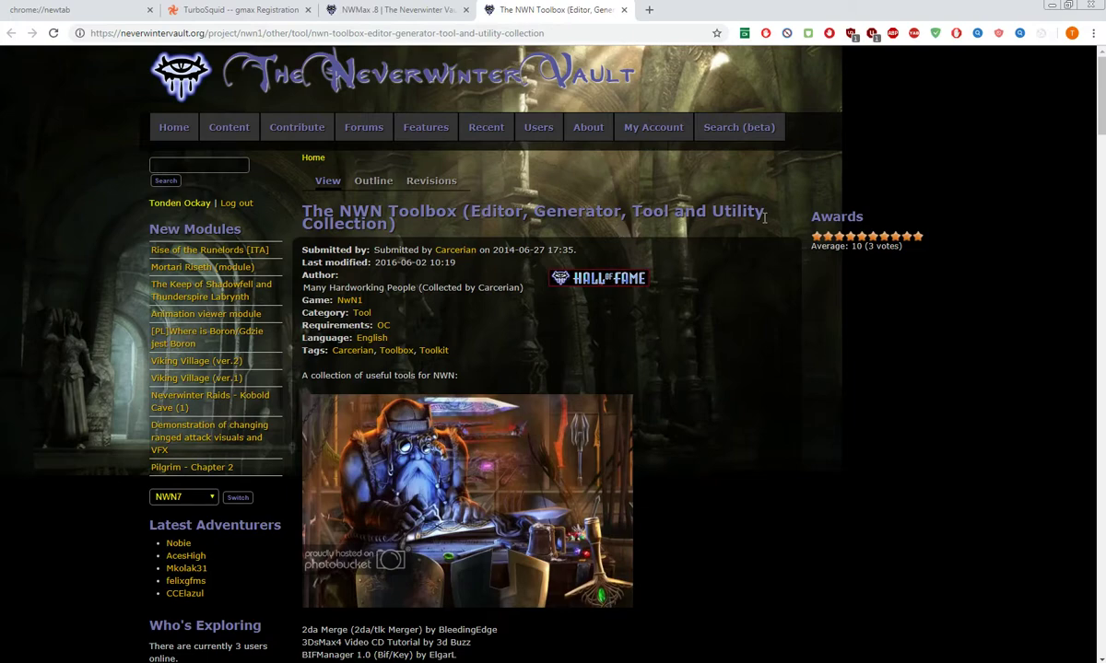
scroll(539, 303, down, 20)
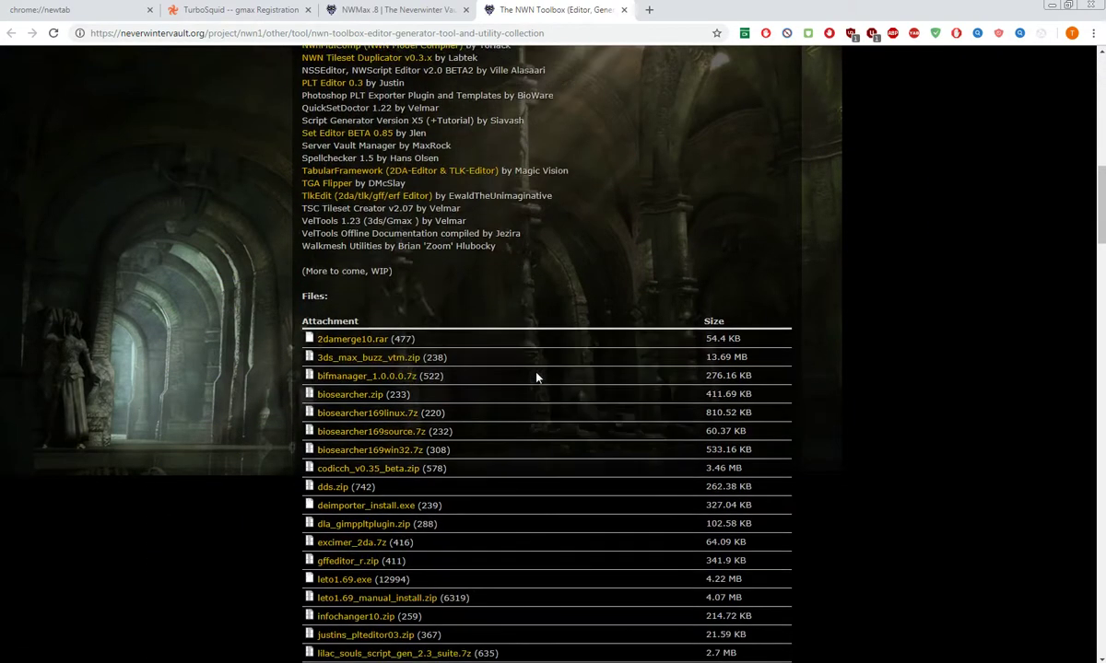
scroll(530, 382, down, 1)
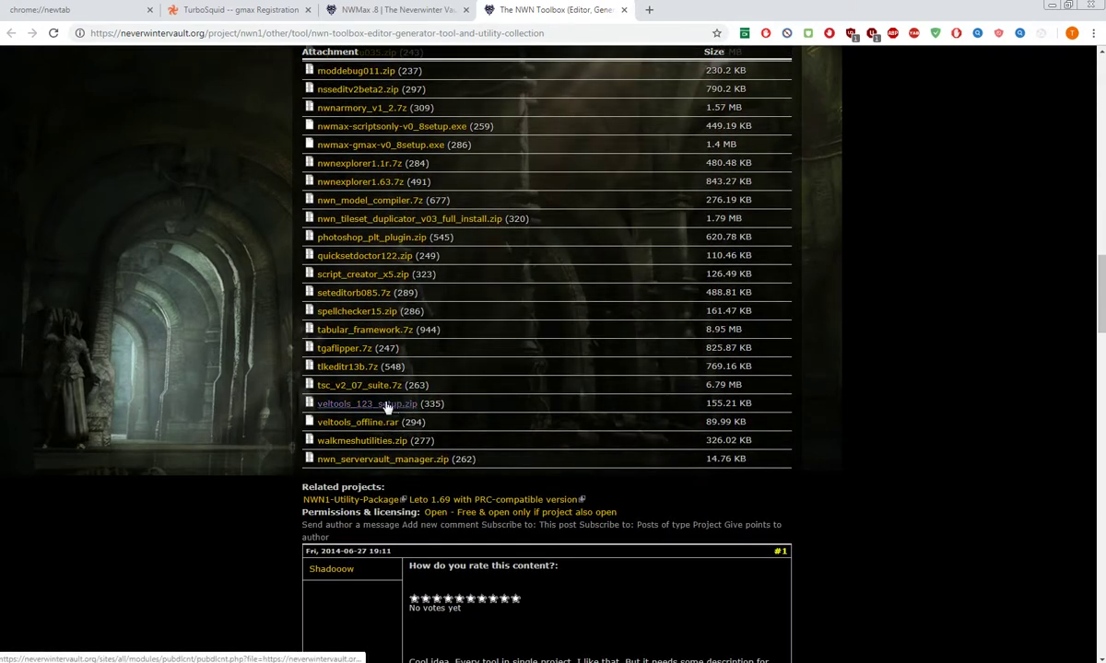
click(393, 408)
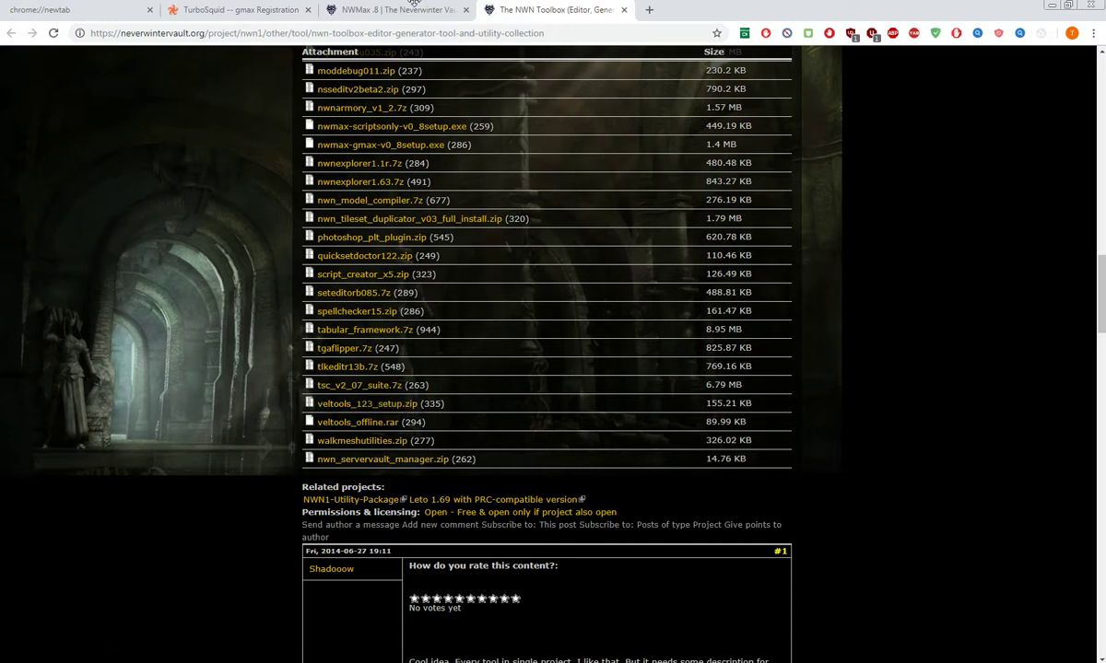
Step: Show the NWMax .8 page's 1.38 MB gmax-only attachment, then minimize Chrome
click(414, 9)
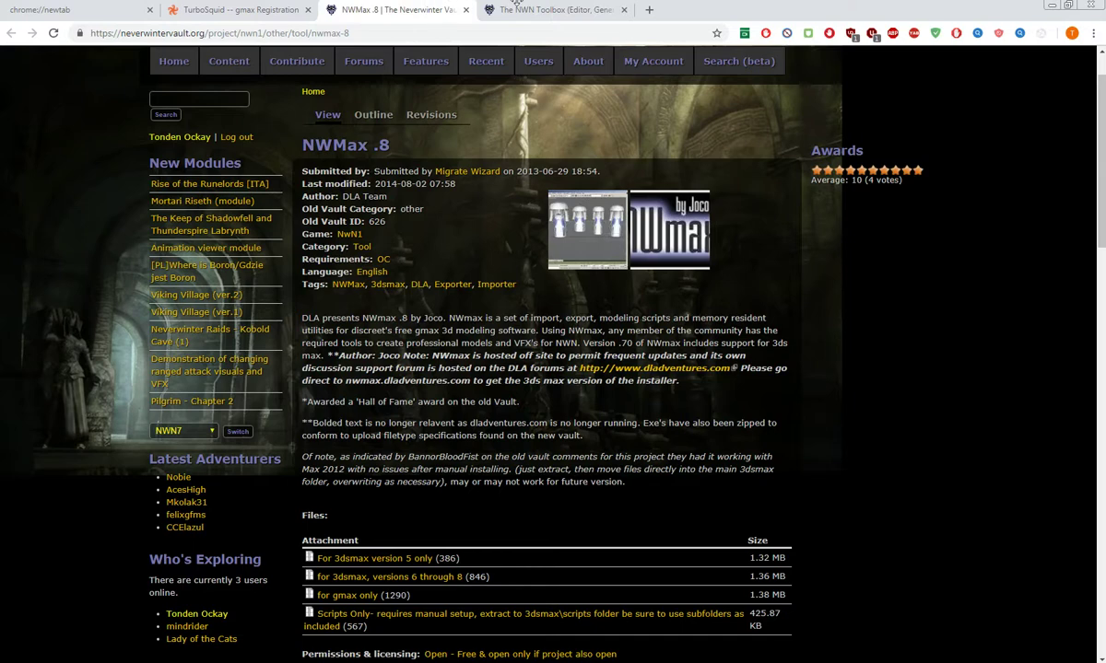
scroll(561, 405, down, 2)
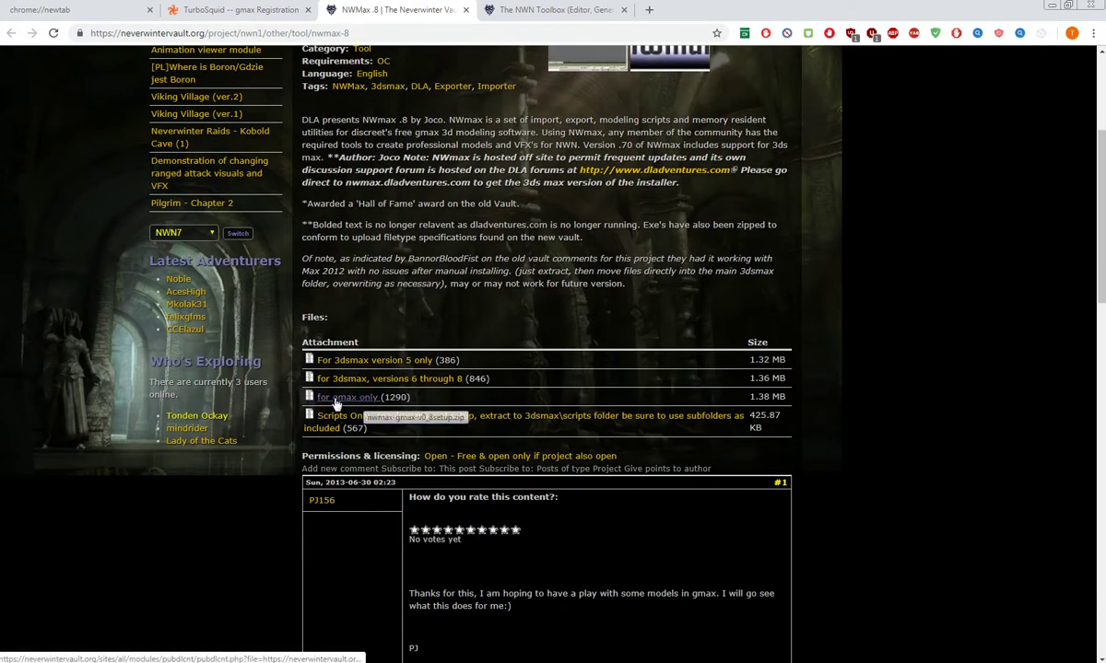
click(1053, 7)
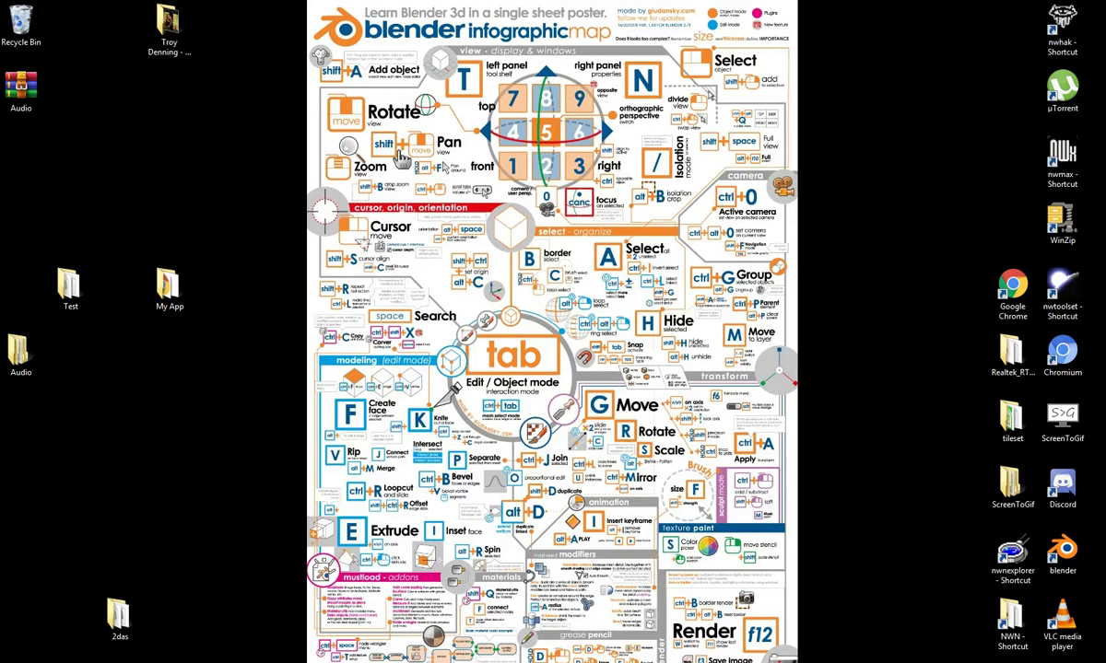
mouse_move(218, 660)
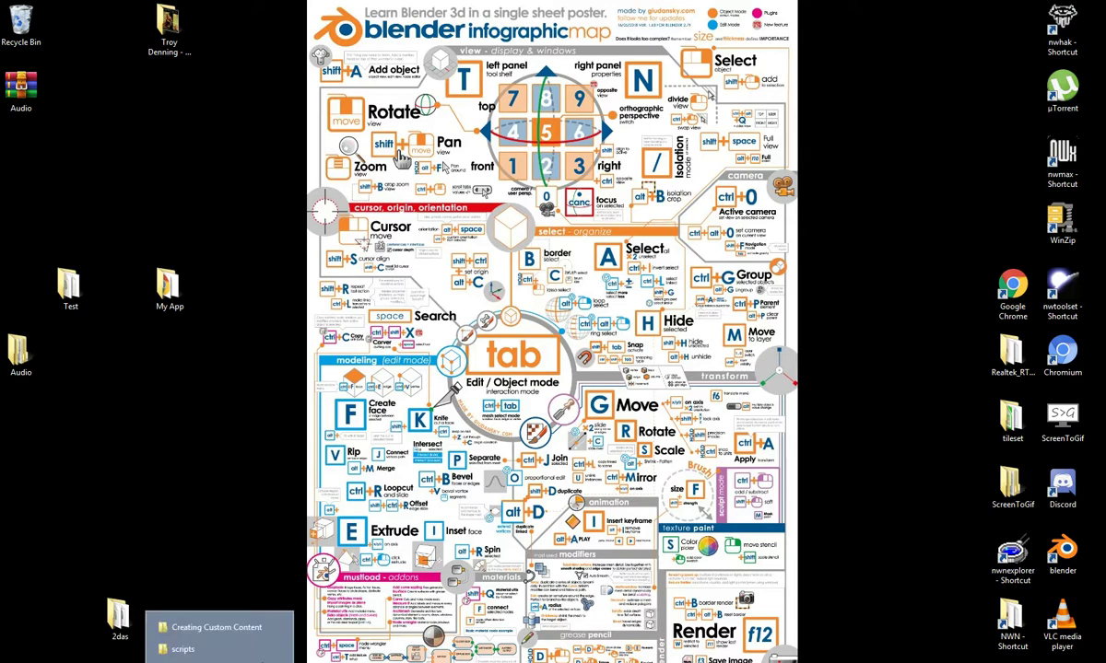
Step: Inspect the NWmax and VelTools folders in D:\gmax\scripts, ending in NWmax, then minimize Explorer
click(212, 653)
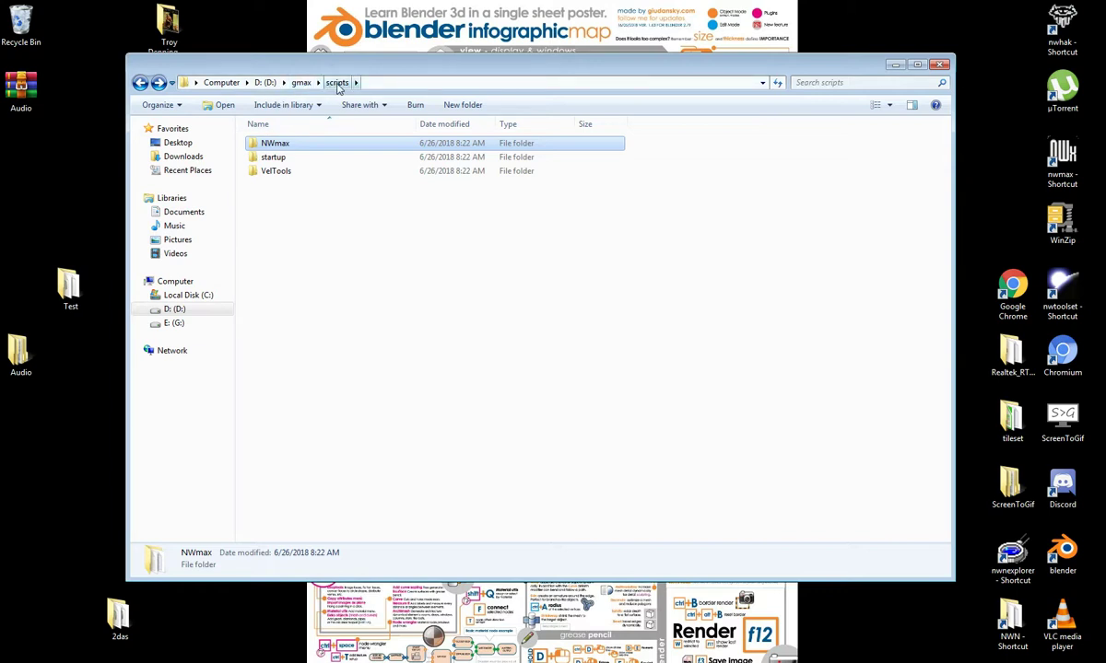
click(300, 82)
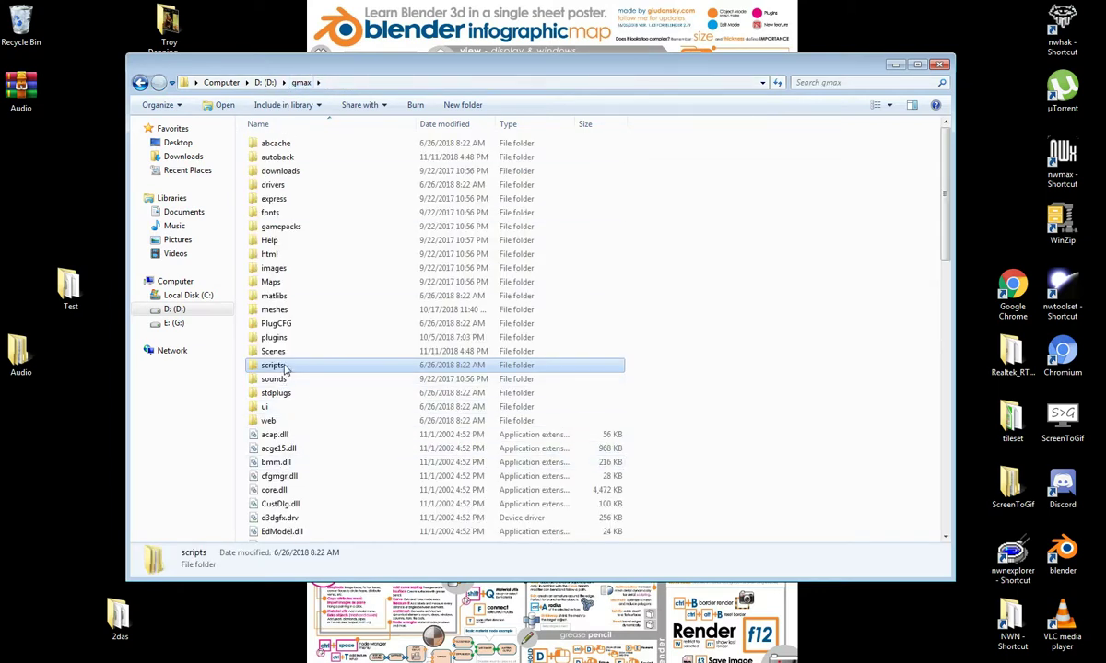
double_click(276, 366)
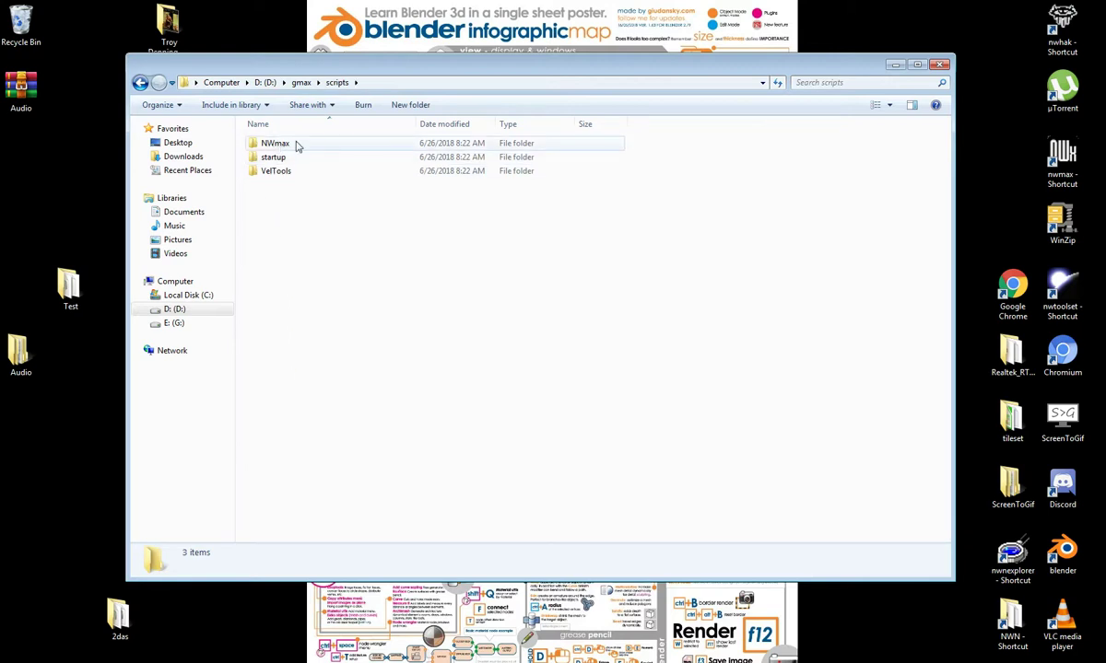
double_click(292, 147)
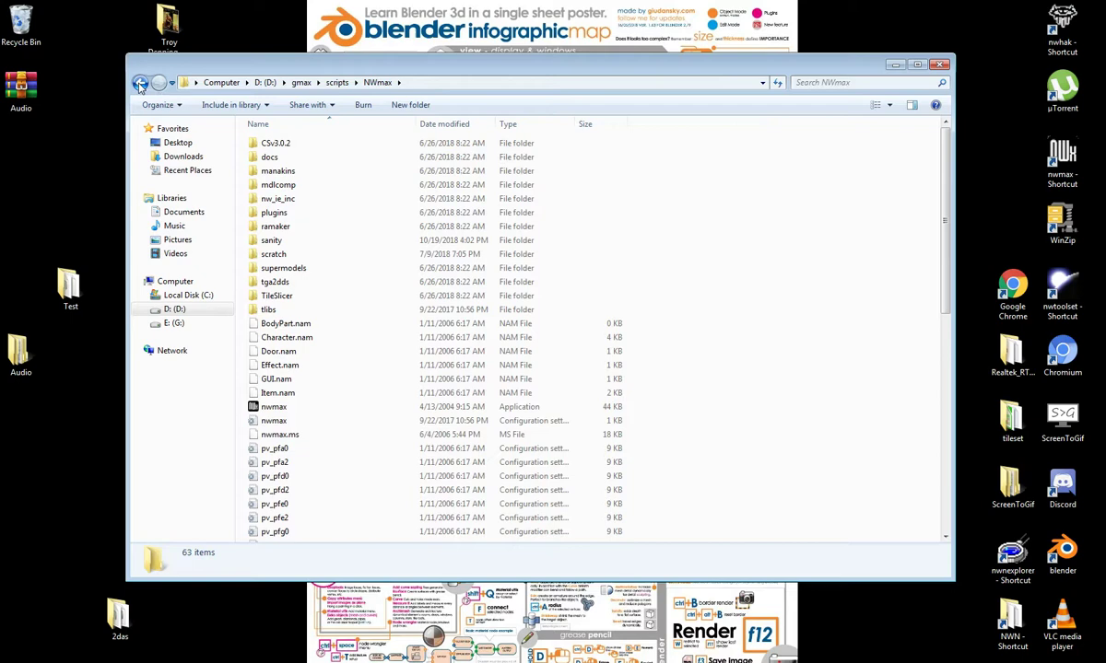
click(139, 84)
double_click(279, 171)
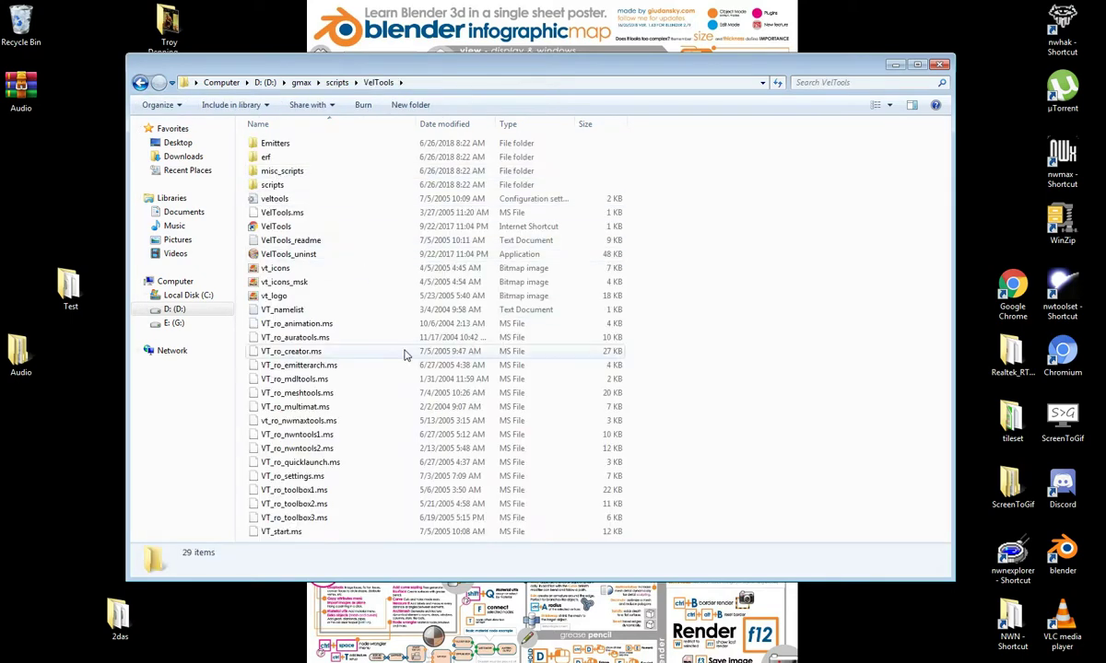
click(139, 84)
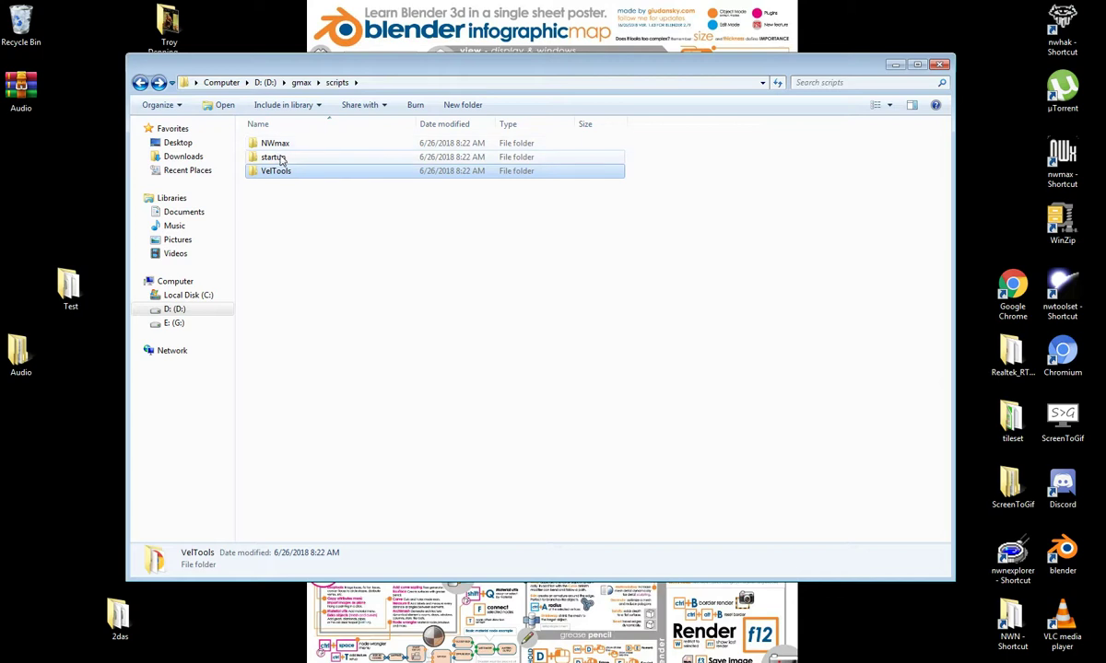
double_click(288, 145)
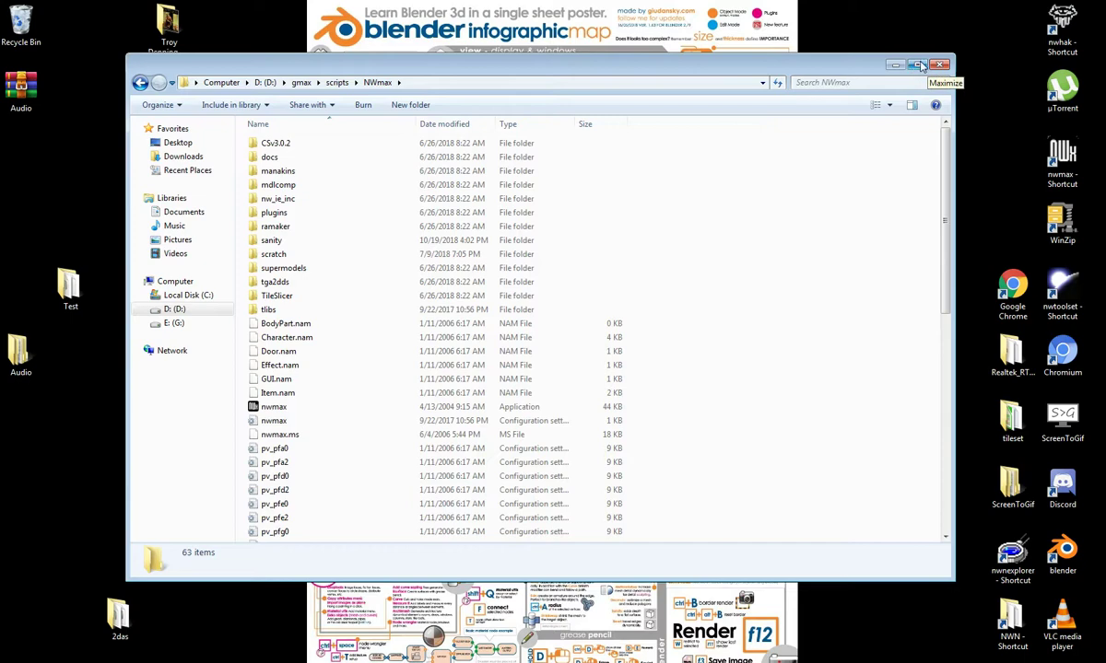
click(896, 65)
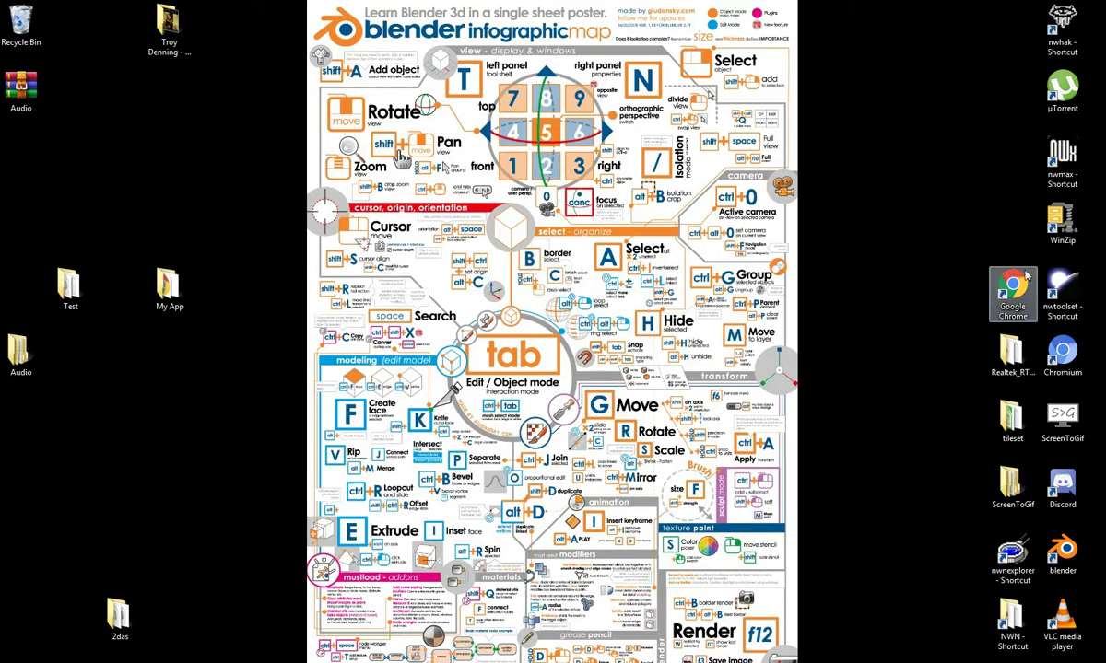
Step: Launch gmax from the nwmax shortcut, dismiss the MAXScript error, and return to the Writer notes
click(1069, 164)
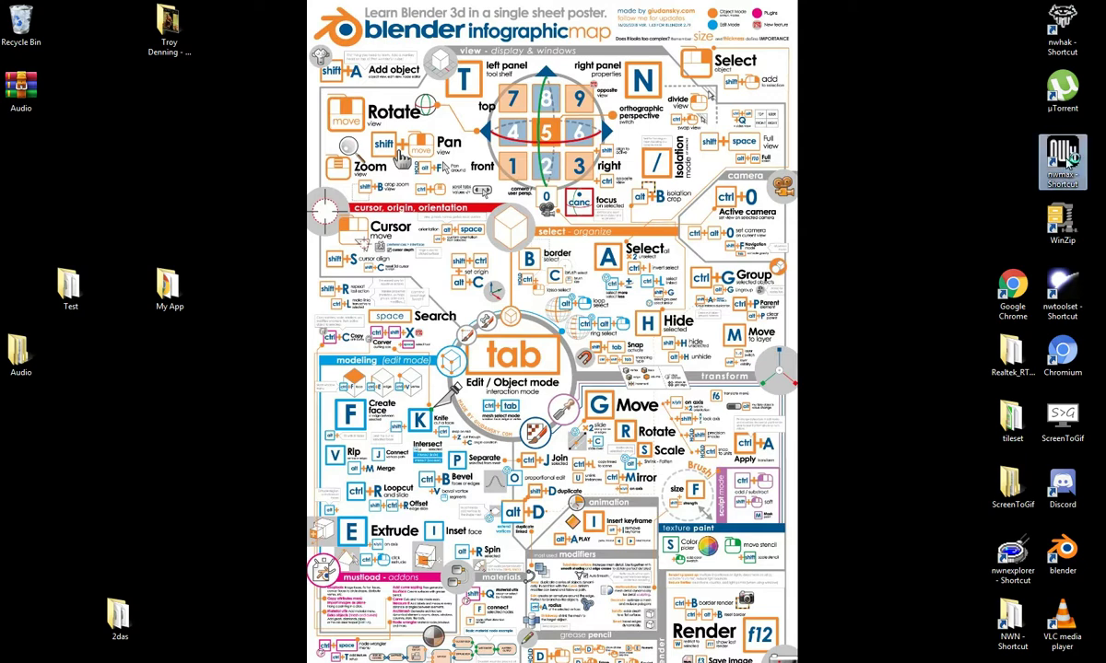
double_click(1064, 164)
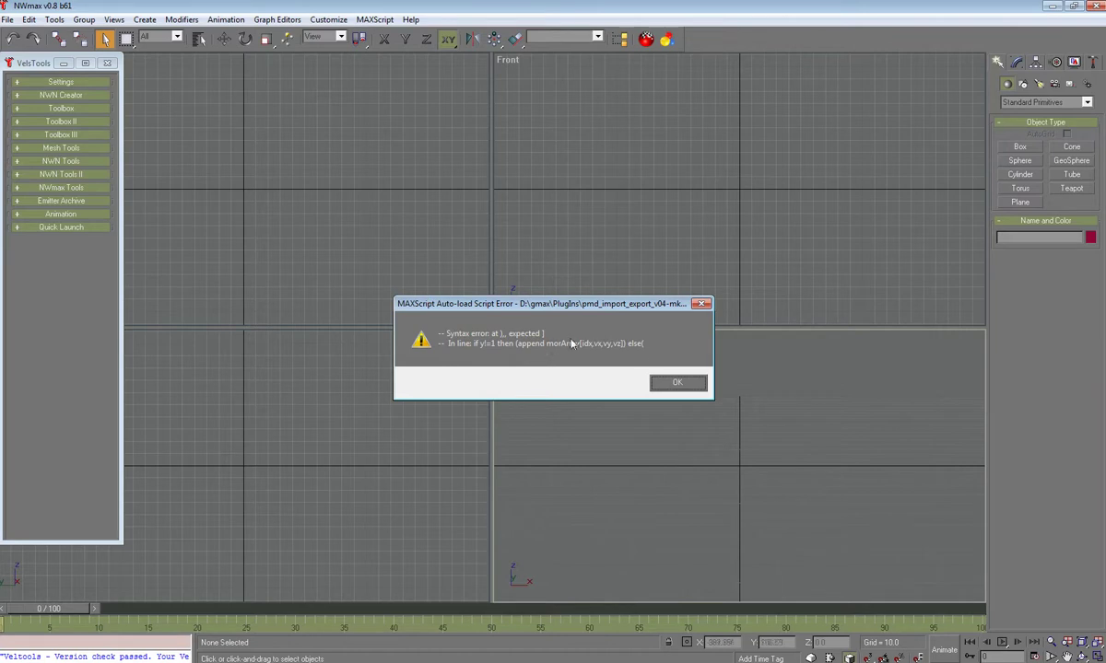
click(677, 382)
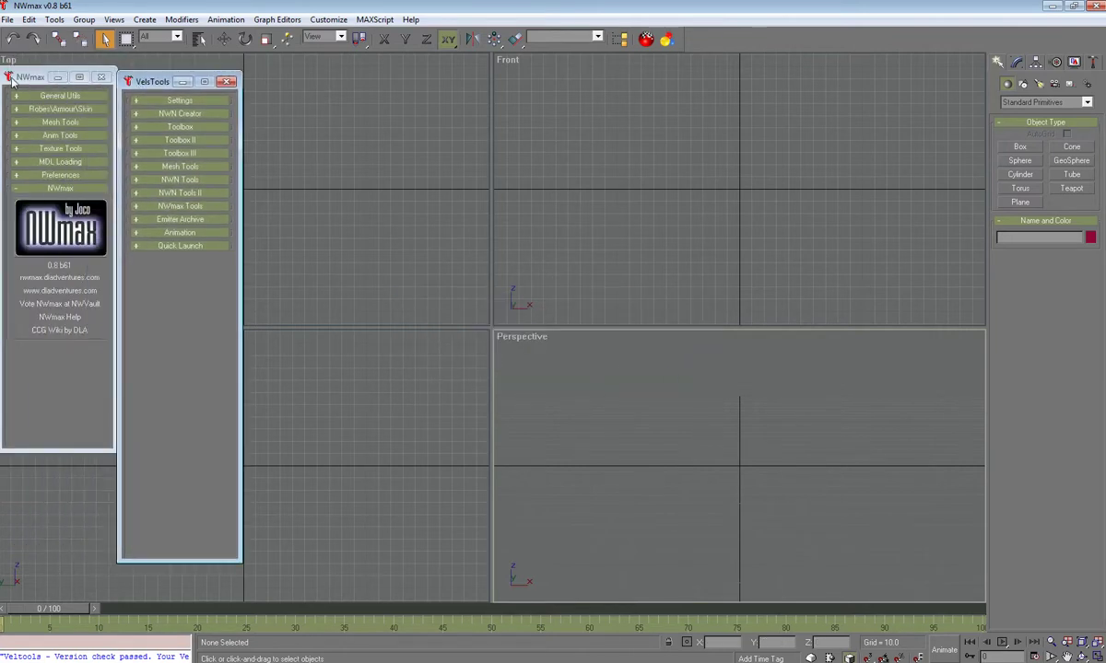
click(13, 79)
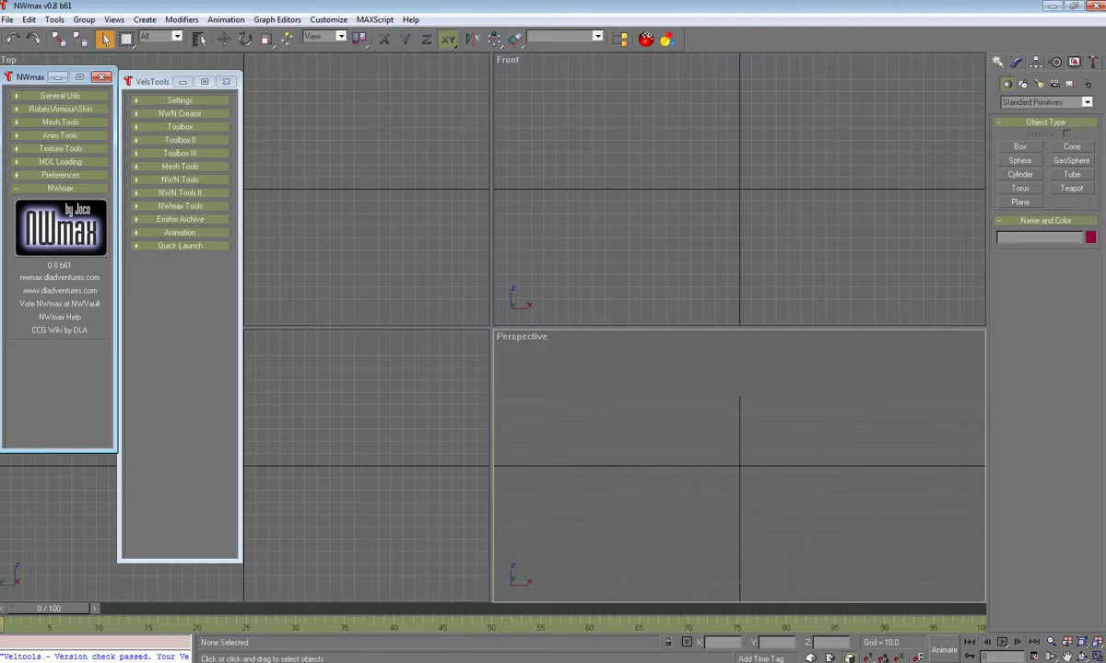
click(83, 652)
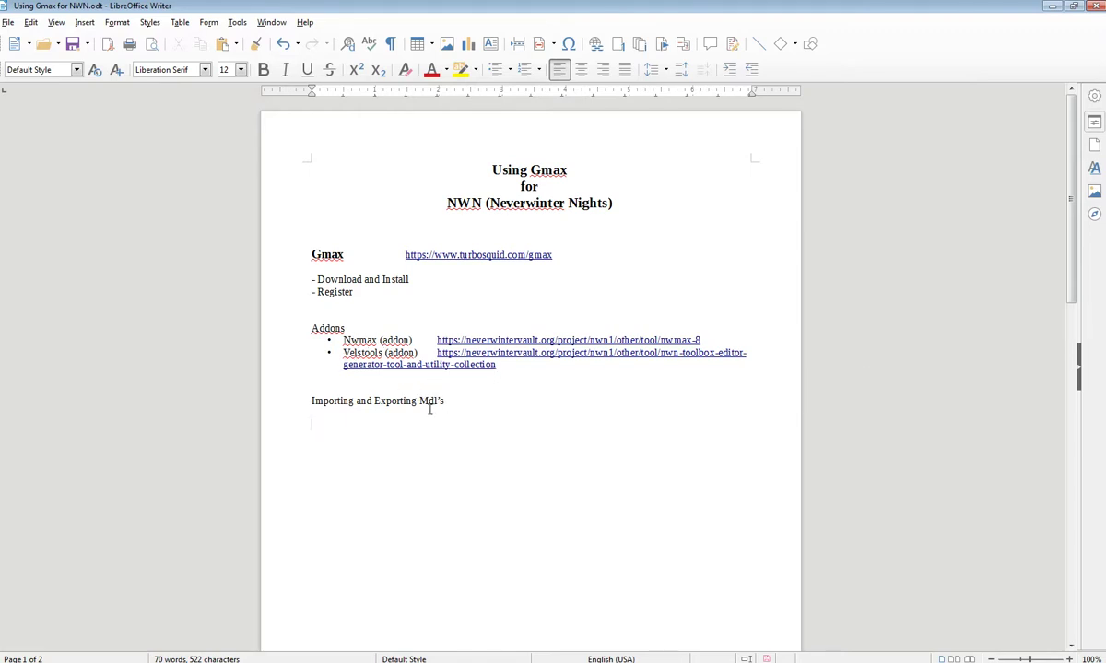
Step: Minimize Writer and browse for a model from NWmax's MDL Loading rollout
click(1049, 9)
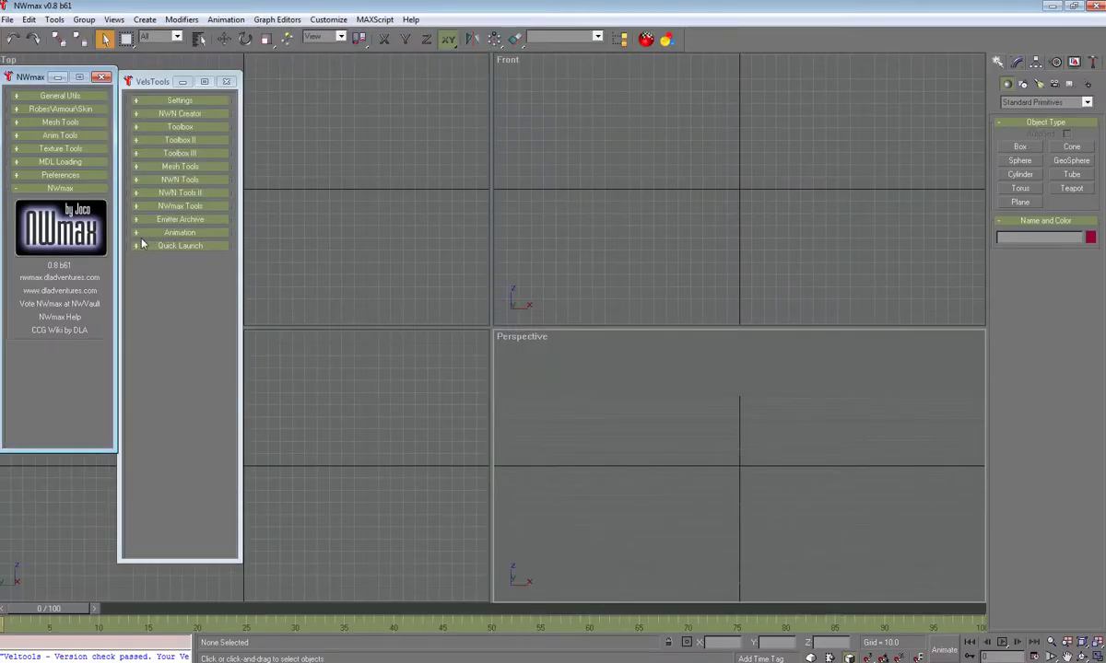
click(57, 163)
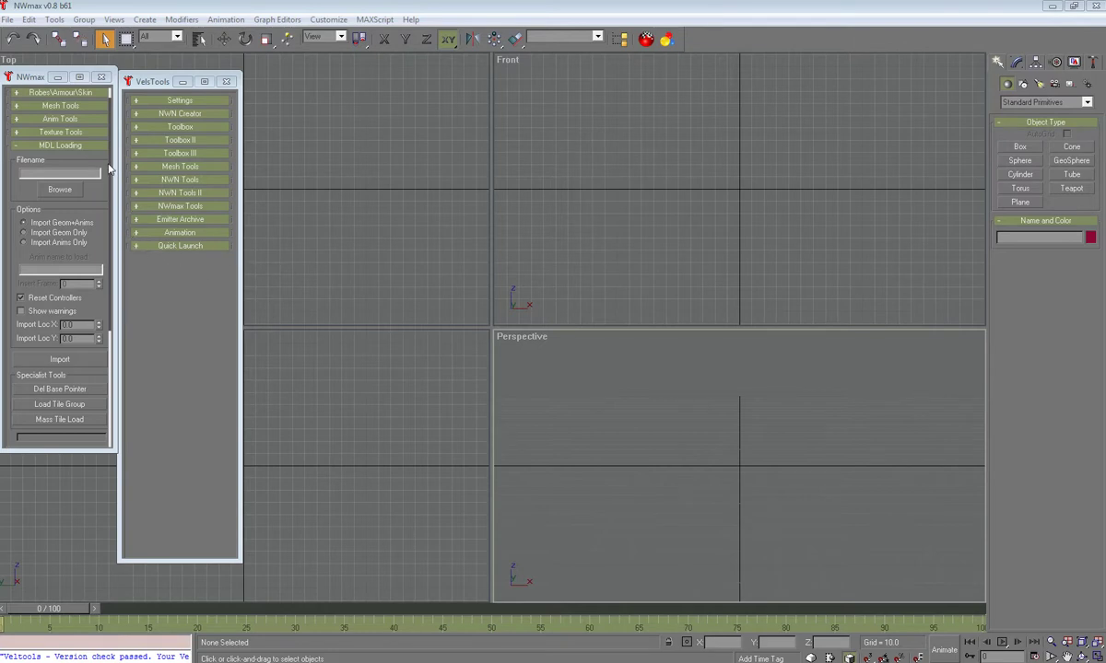
click(71, 192)
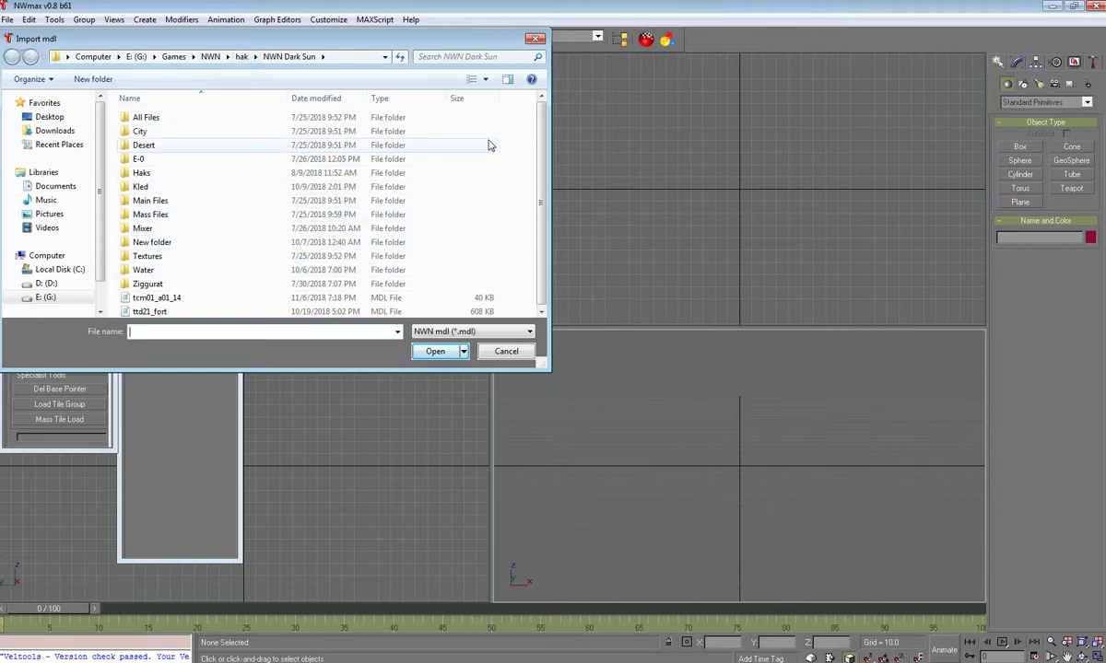
Step: Open tcm01_a01_14 from the Dark Sun hak folder and import it into the scene
scroll(518, 159, down, 1)
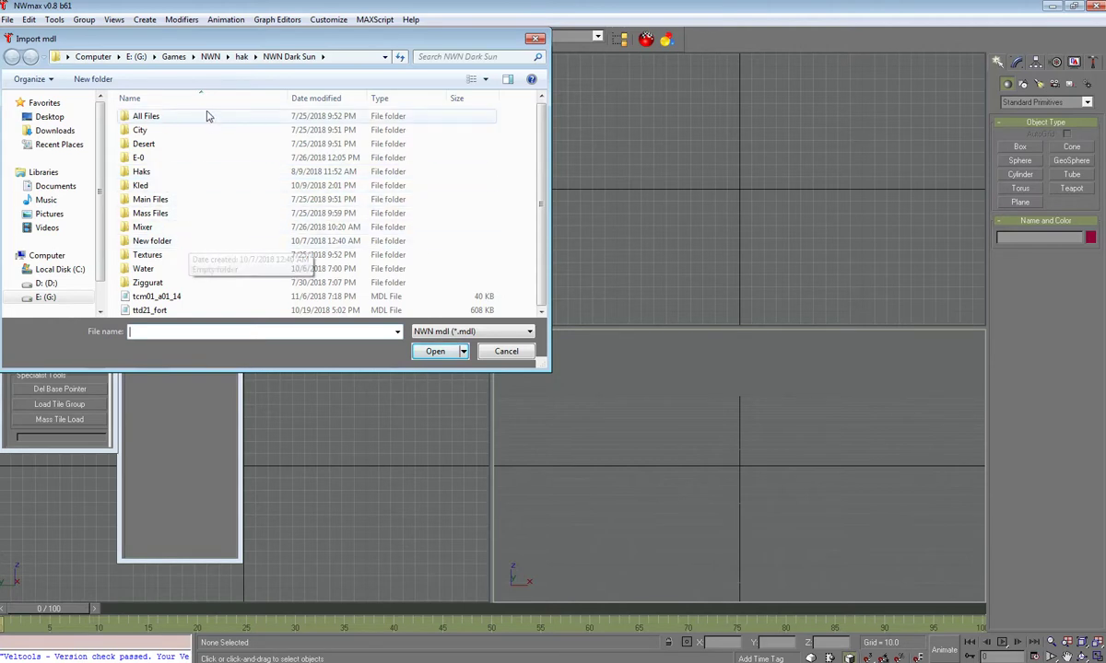
click(157, 295)
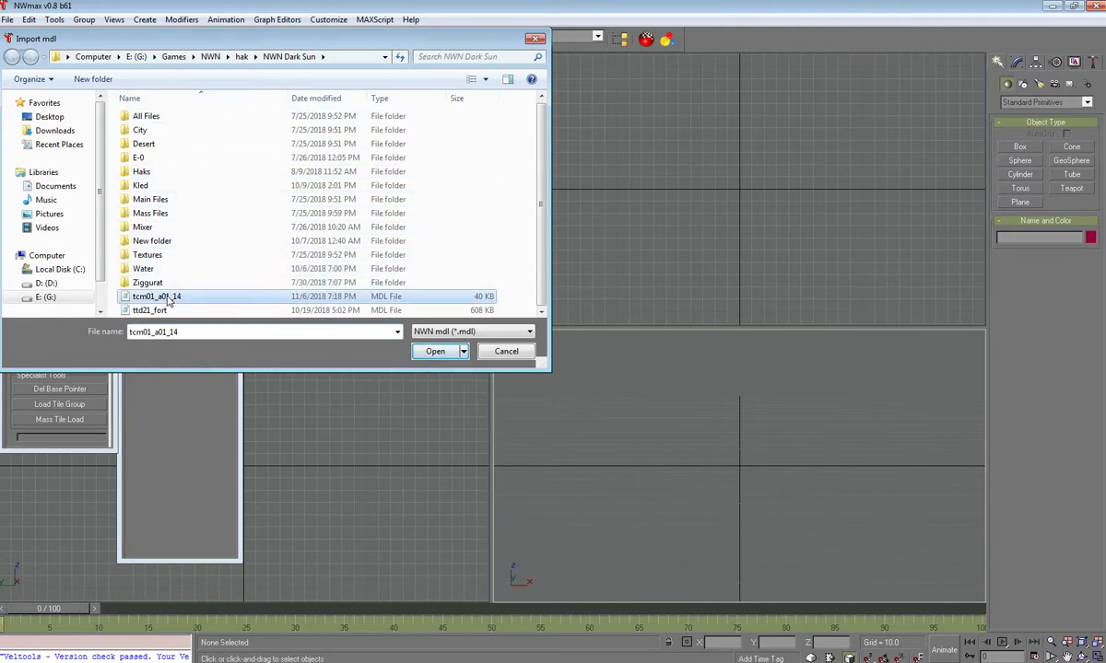
click(435, 351)
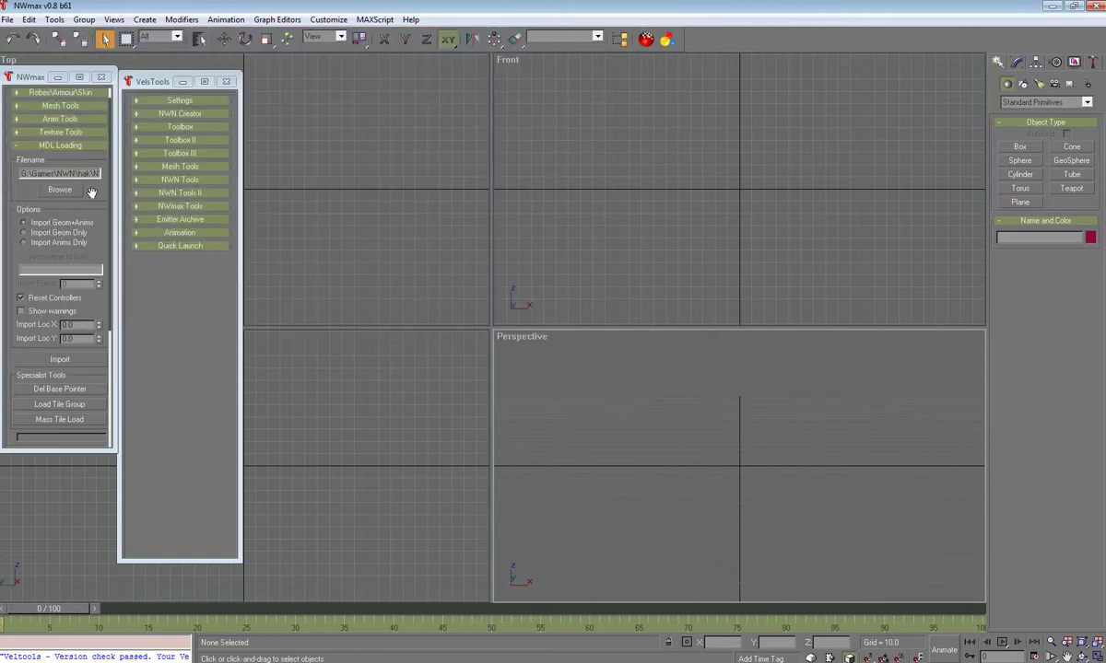
click(60, 358)
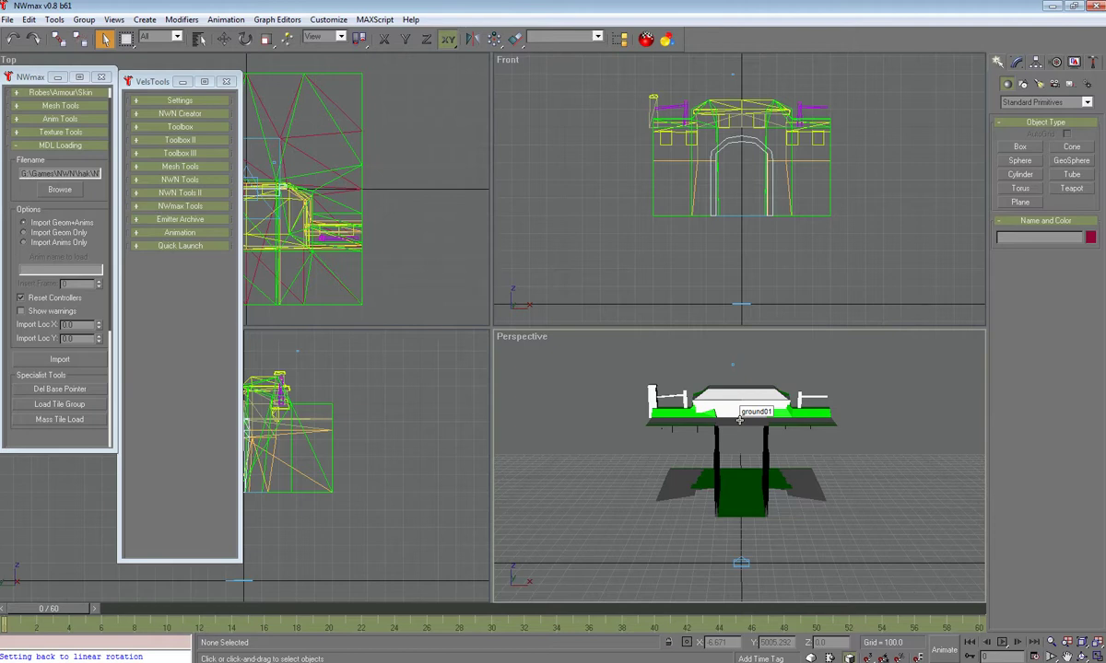
Step: Maximize the Perspective viewport and orbit around the fort tile's twin towers and gateway
key(w)
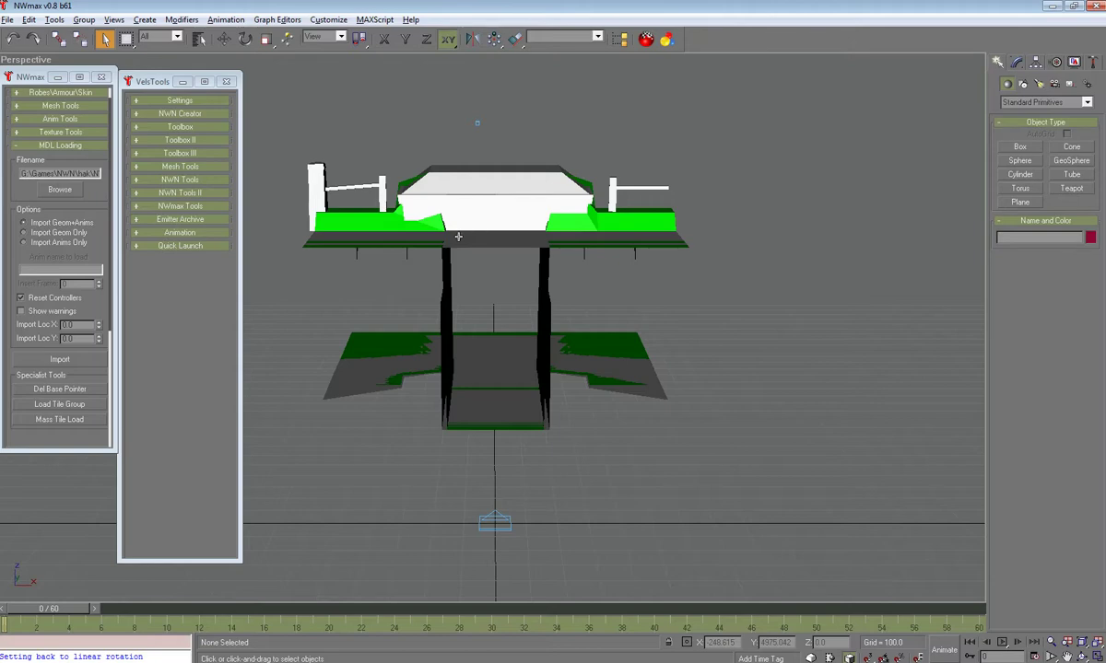
alt+middle_drag(458, 236, 702, 274)
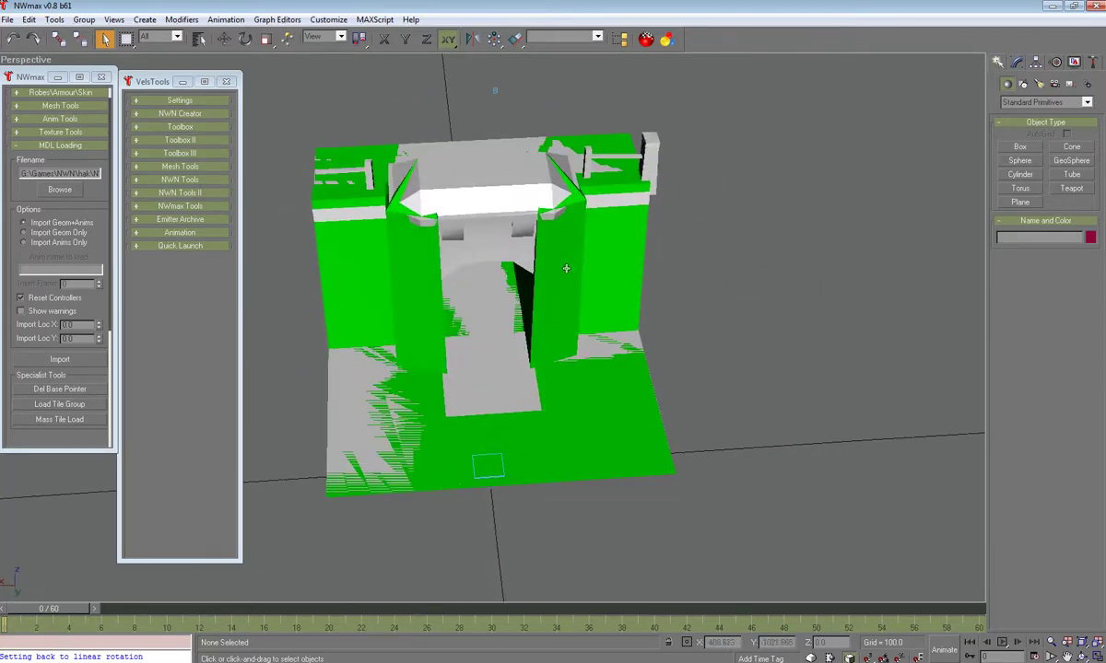
mouse_move(565, 268)
alt+middle_down()
mouse_move(600, 269)
mouse_move(488, 269)
mouse_move(531, 231)
mouse_move(551, 277)
mouse_move(541, 249)
mouse_move(551, 263)
alt+middle_up()
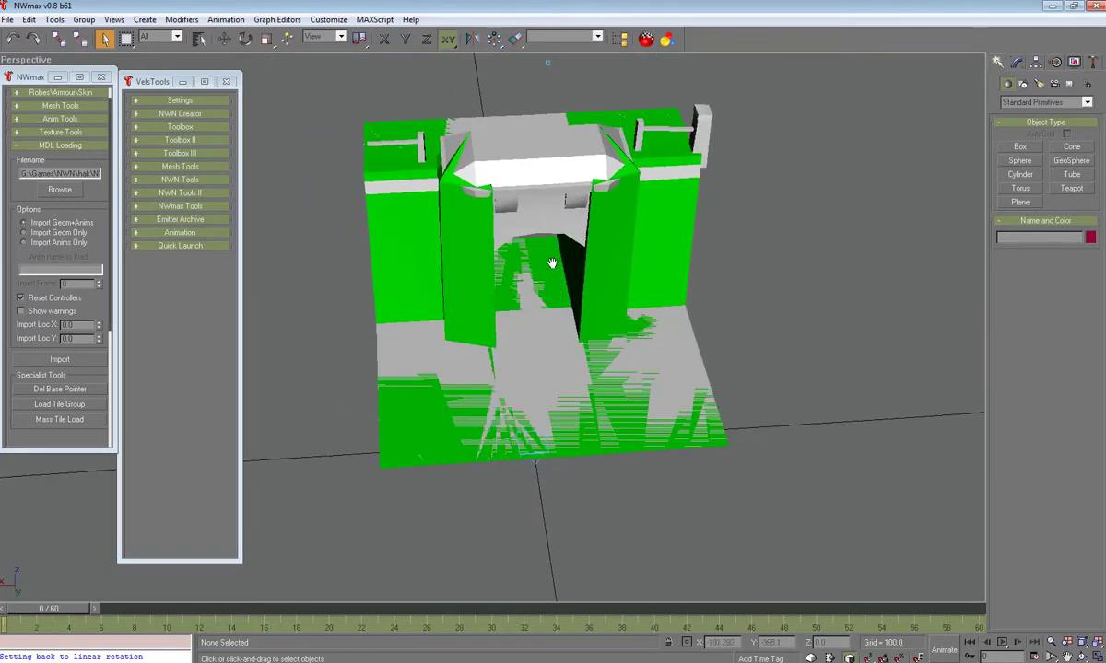
alt+middle_drag(551, 264, 546, 267)
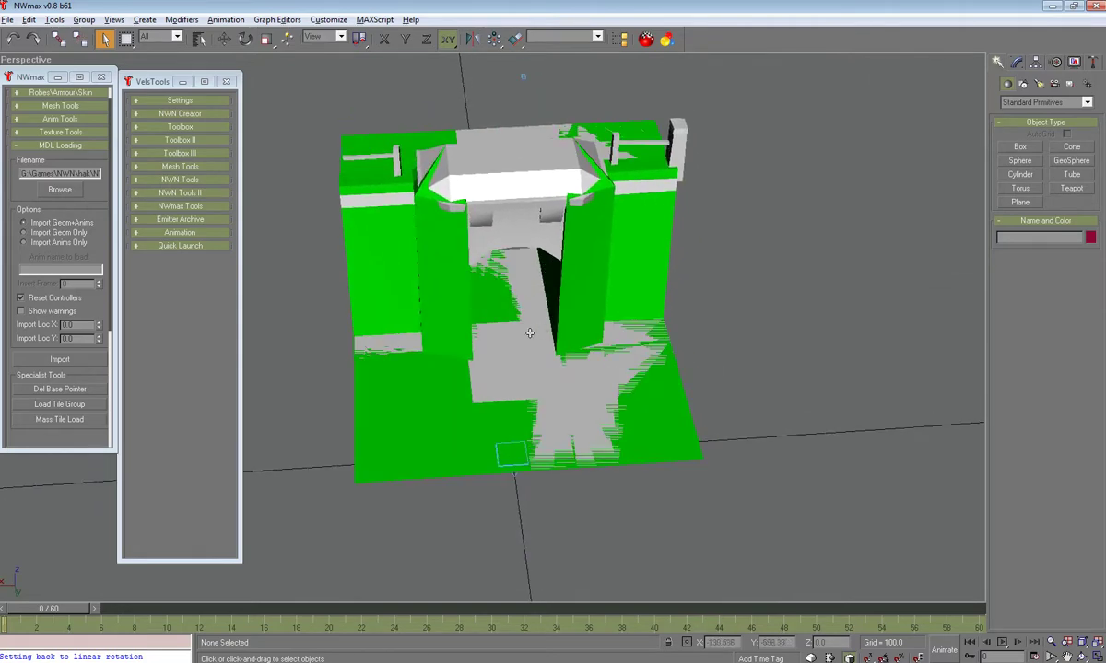
alt+middle_drag(530, 333, 500, 312)
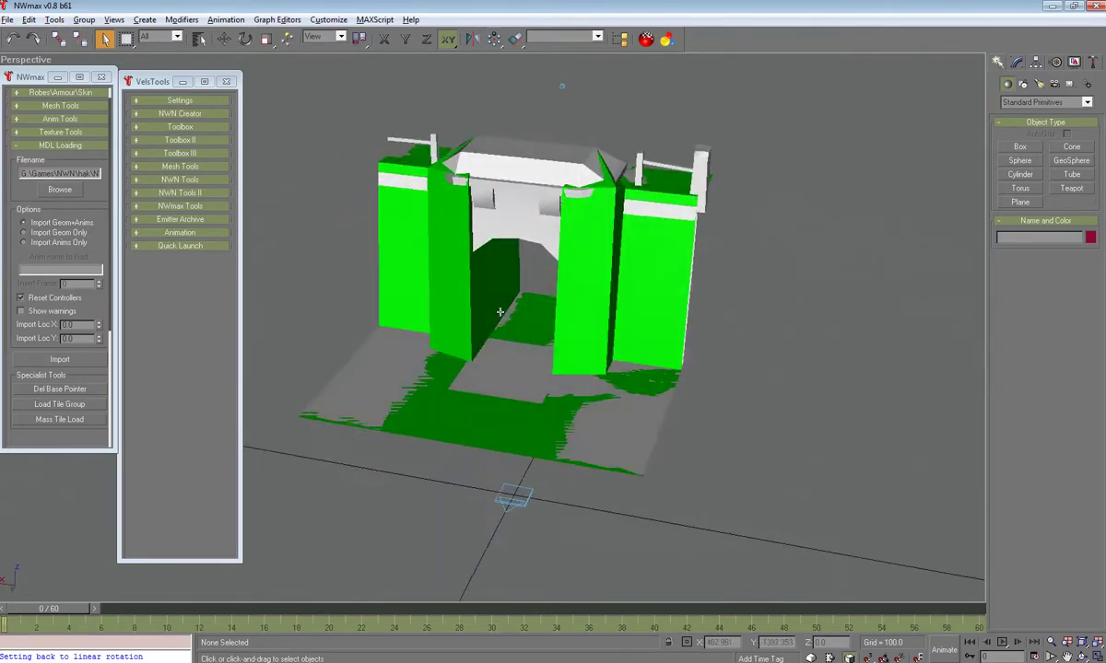
scroll(499, 312, down, 5)
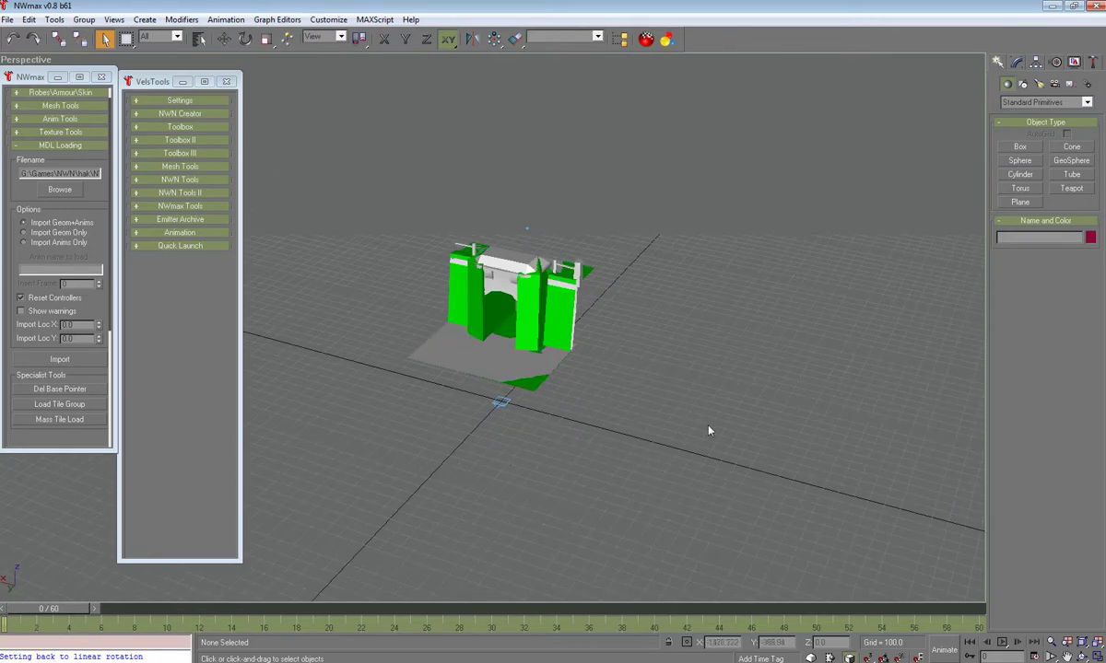
Step: Shift-move a copy of ground01 off to the right as ground02
click(506, 404)
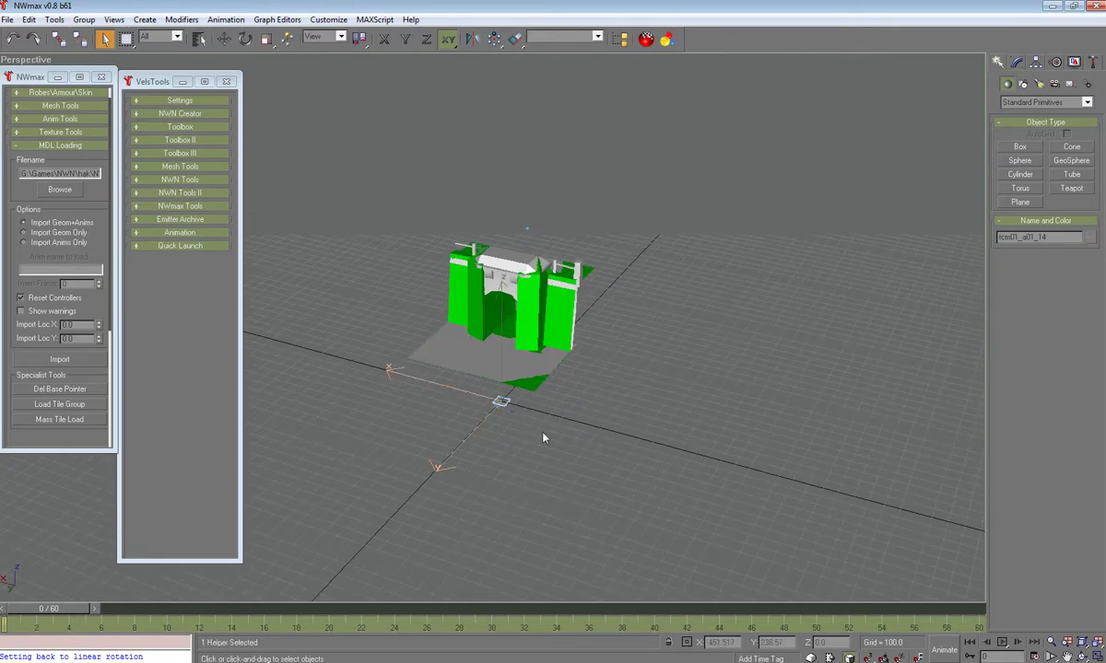
alt+middle_drag(553, 434, 634, 434)
click(708, 464)
click(542, 359)
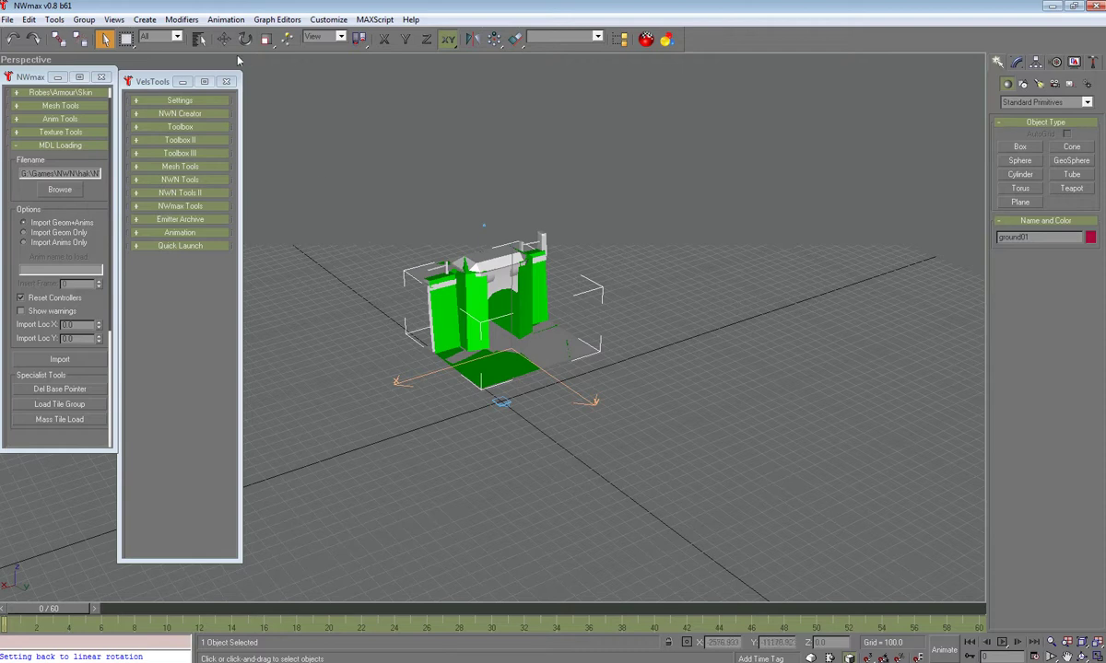
click(224, 38)
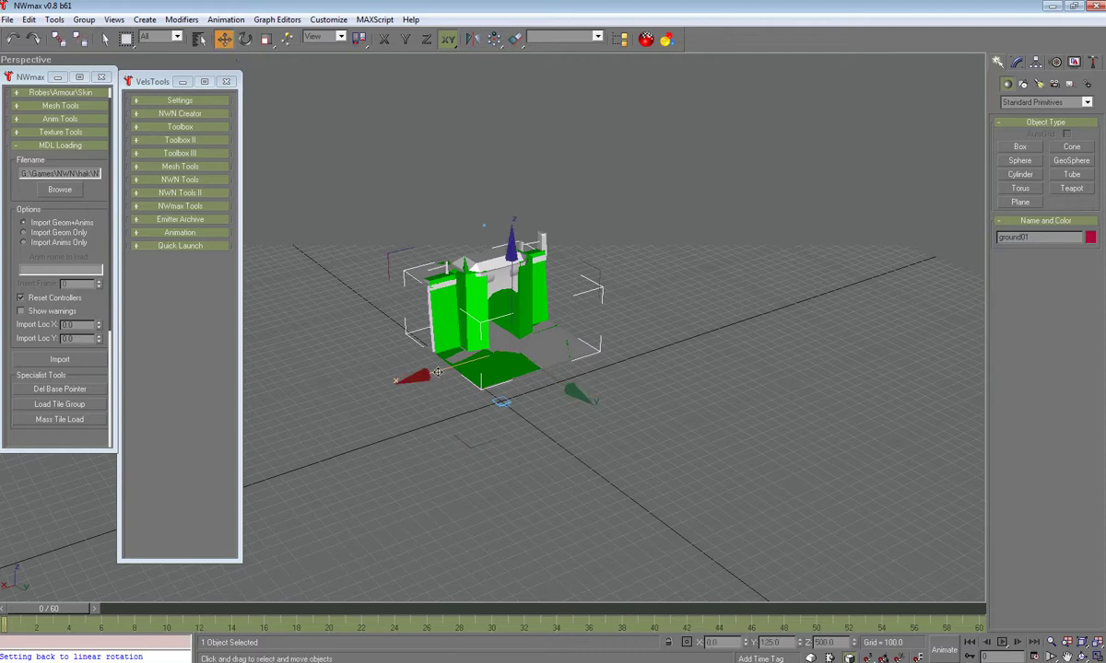
mouse_move(437, 372)
shift+mouse_down()
mouse_move(771, 273)
mouse_move(716, 286)
shift+mouse_up()
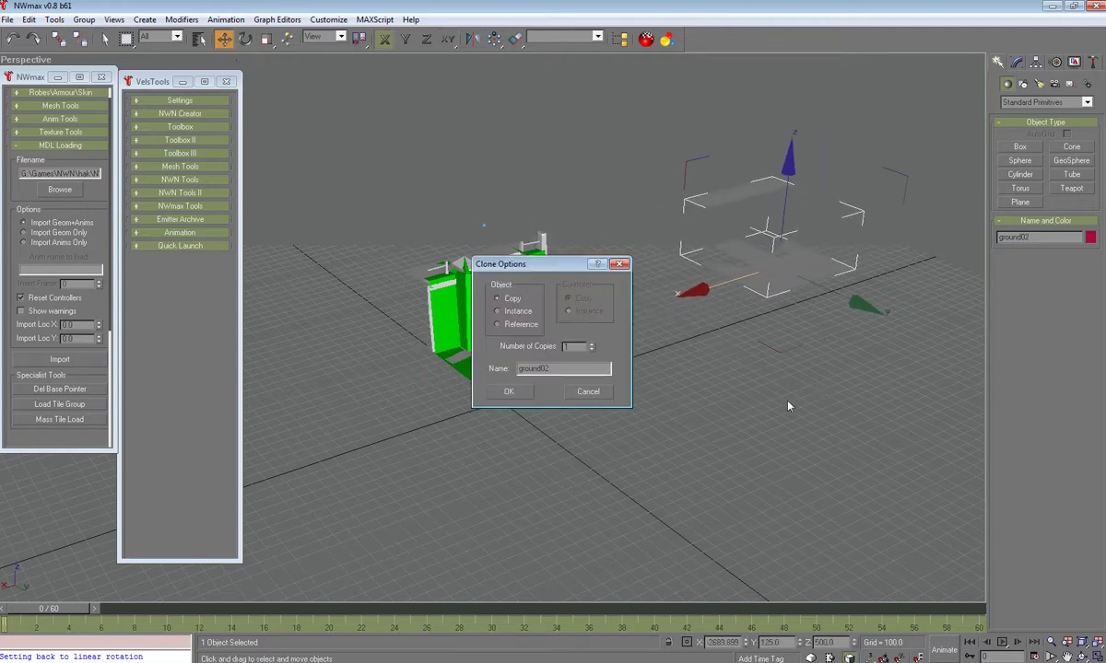
click(511, 391)
Step: Marquee-select the two grey floor tiles beside the gate and delete them
click(798, 308)
click(792, 273)
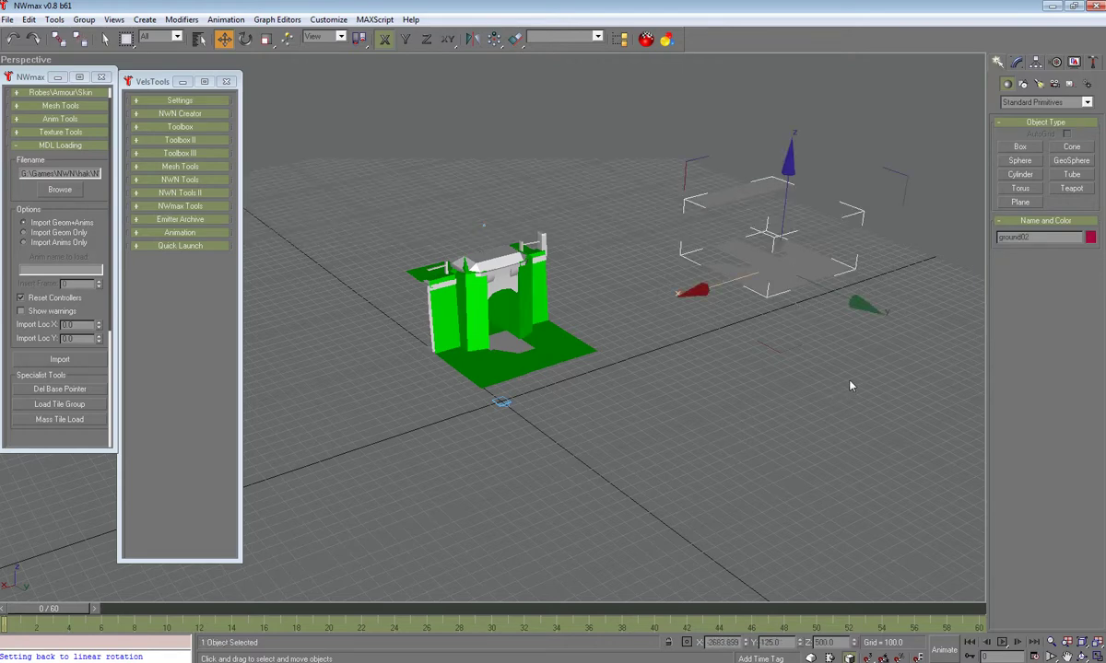
alt+middle_drag(750, 373, 733, 411)
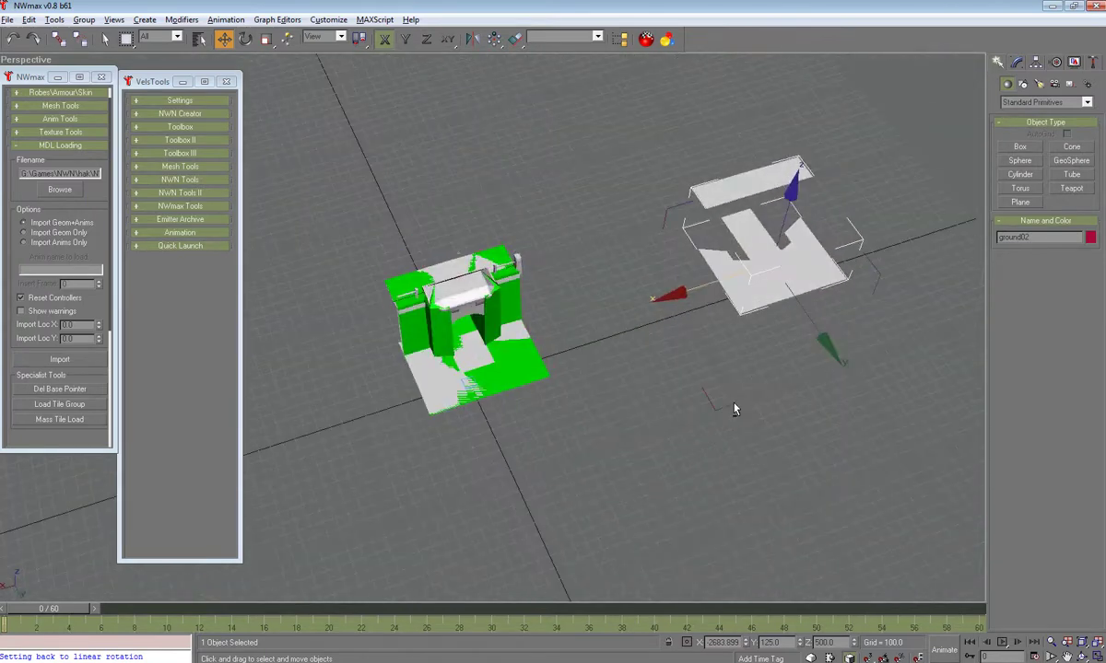
click(459, 384)
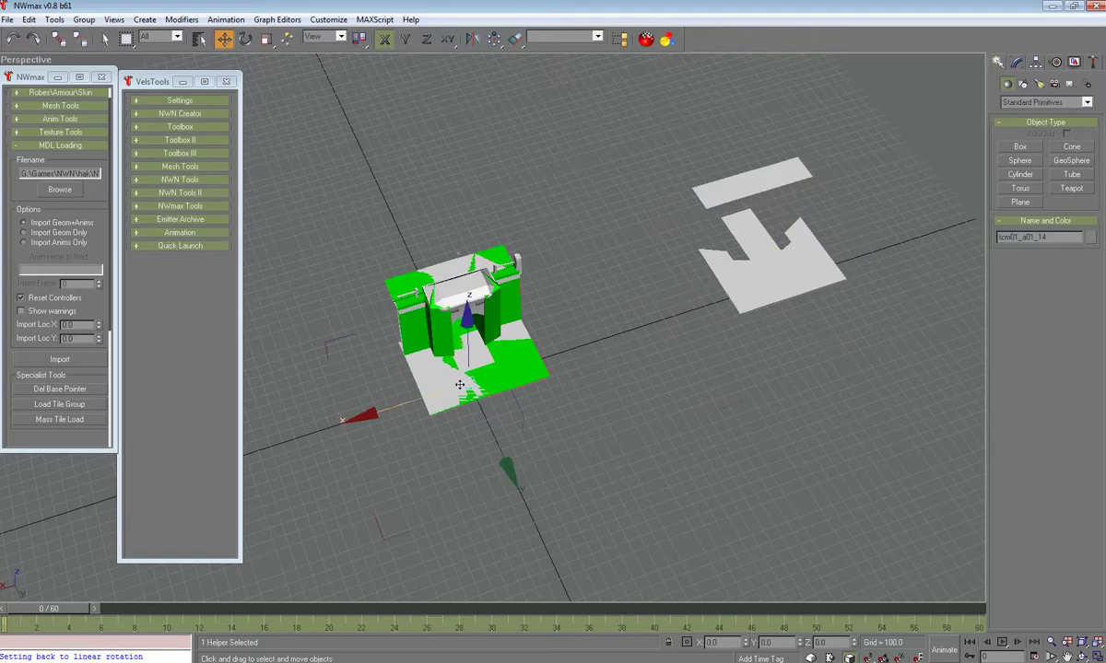
alt+middle_drag(459, 384, 601, 265)
drag(655, 193, 894, 430)
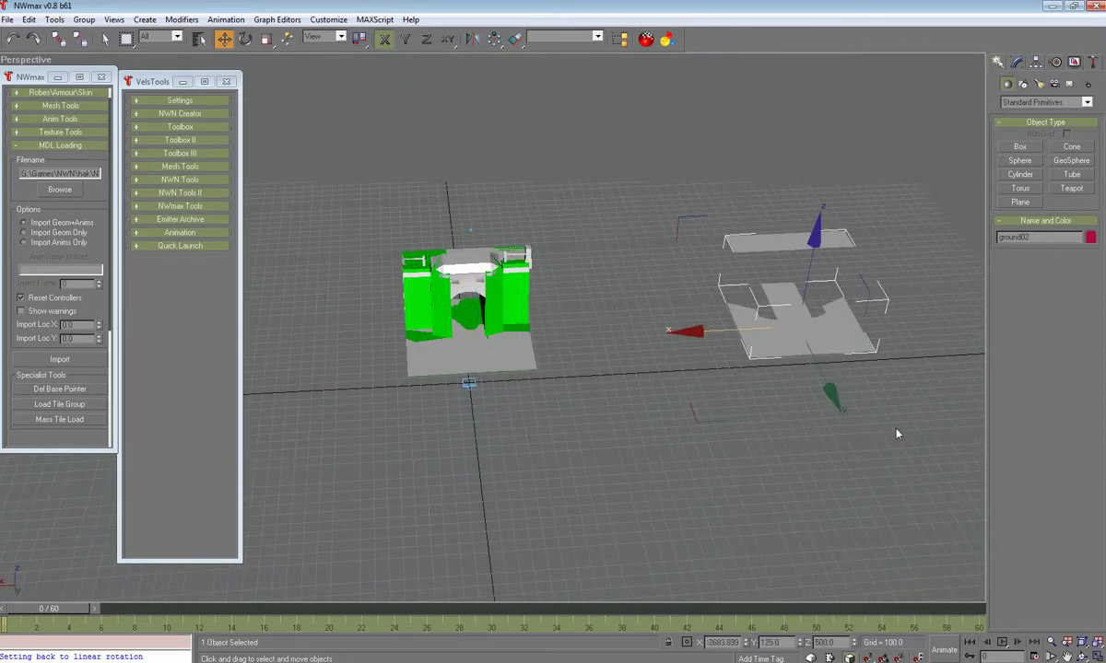
key(Delete)
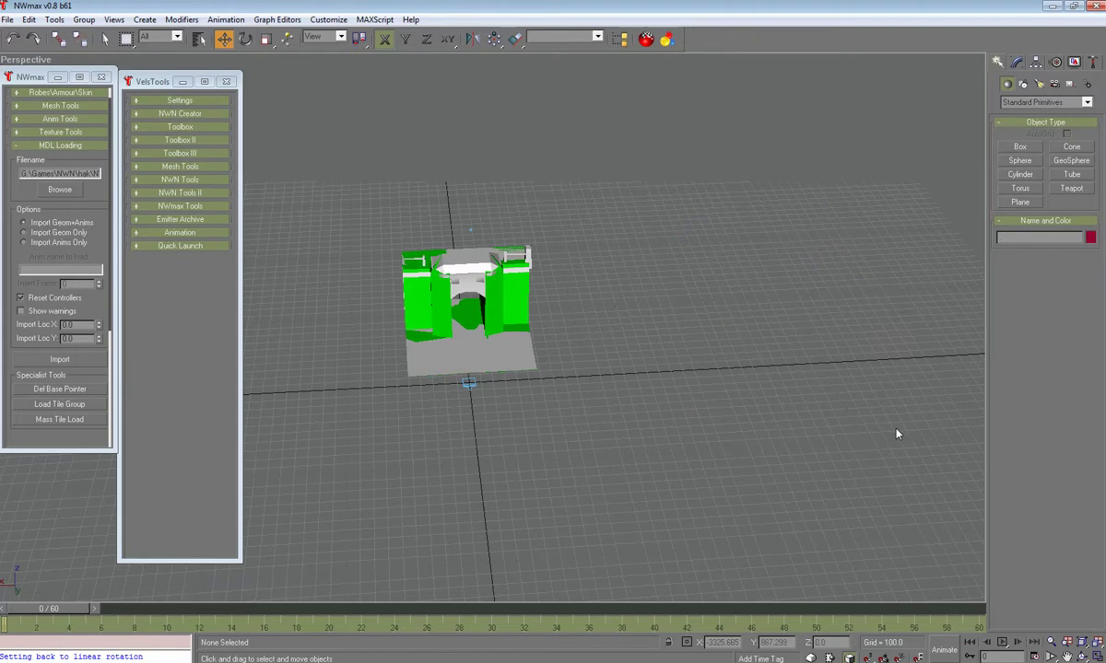
Step: Select the gate's base helper tcm01_a01_14
click(470, 384)
scroll(489, 442, up, 10)
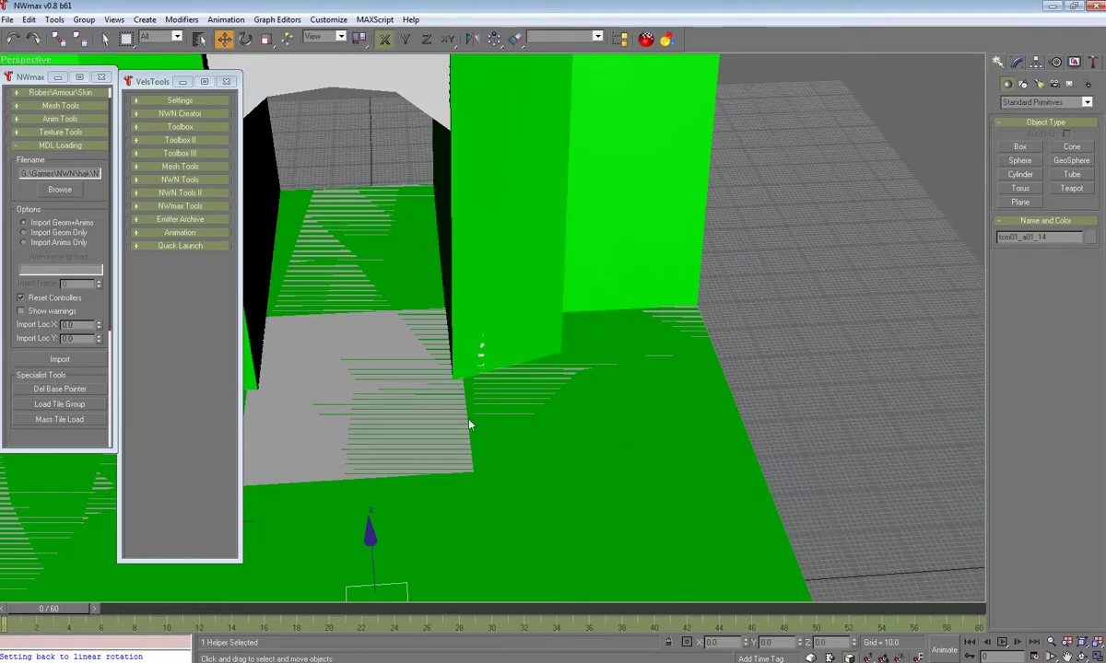
scroll(424, 451, down, 7)
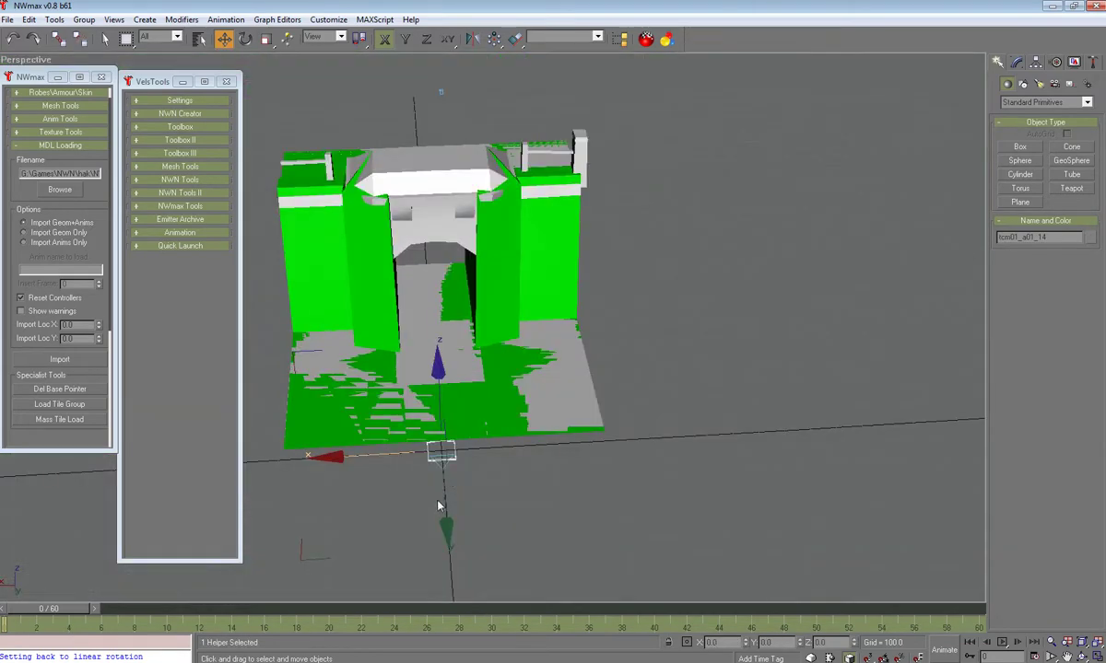
Step: Show the helper's MDL Base Parameters in the Modify panel and select the Dir path text
click(1017, 64)
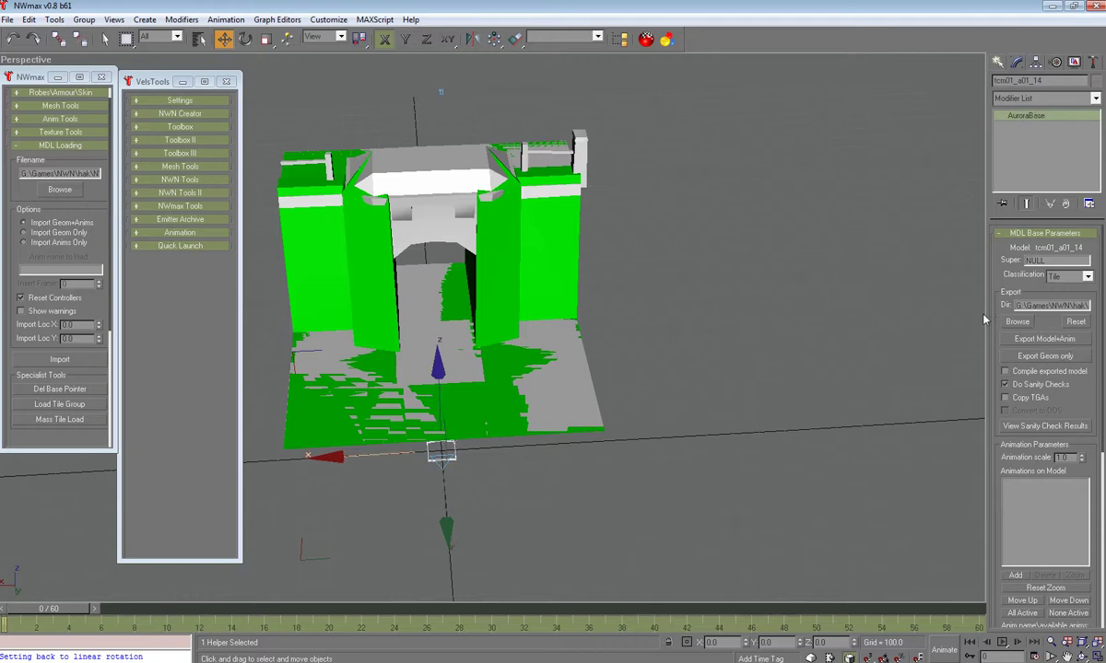
drag(986, 319, 813, 323)
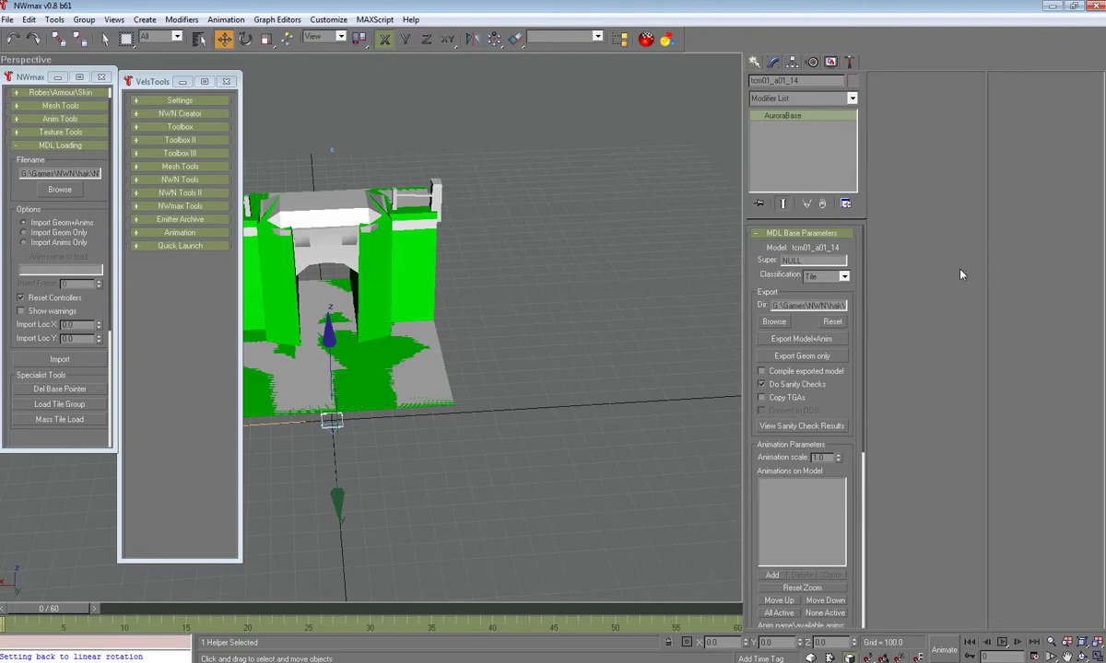
drag(743, 286, 986, 293)
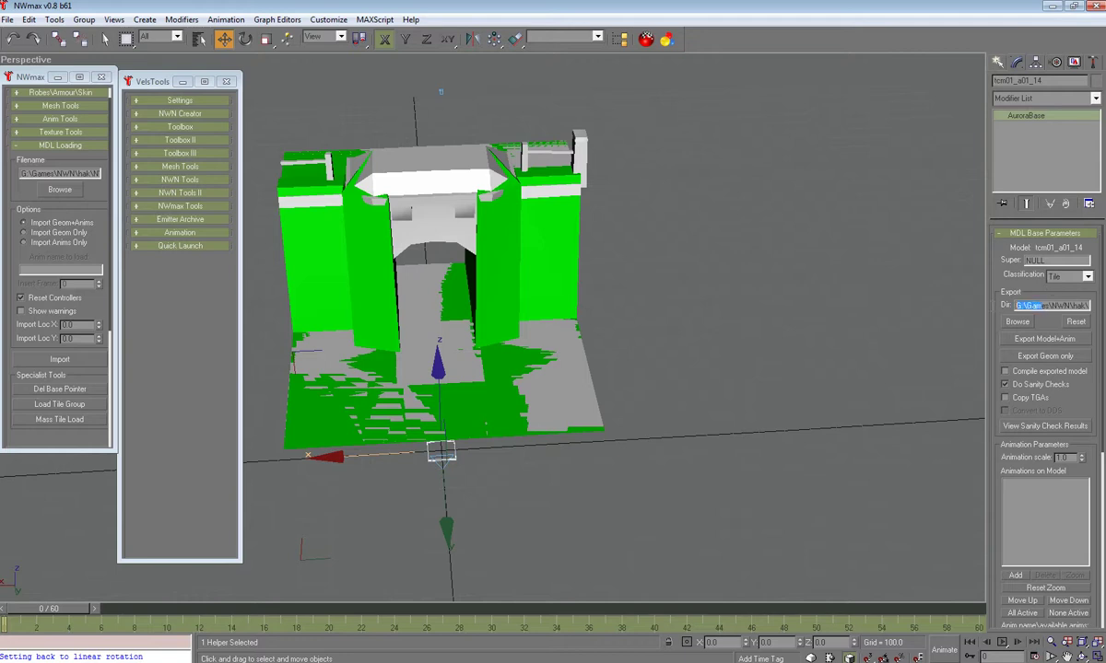
mouse_move(1016, 305)
mouse_down()
mouse_move(1090, 305)
mouse_move(1017, 305)
mouse_up()
Step: Browse to the Desktop and choose its Test folder as the export directory
click(1011, 323)
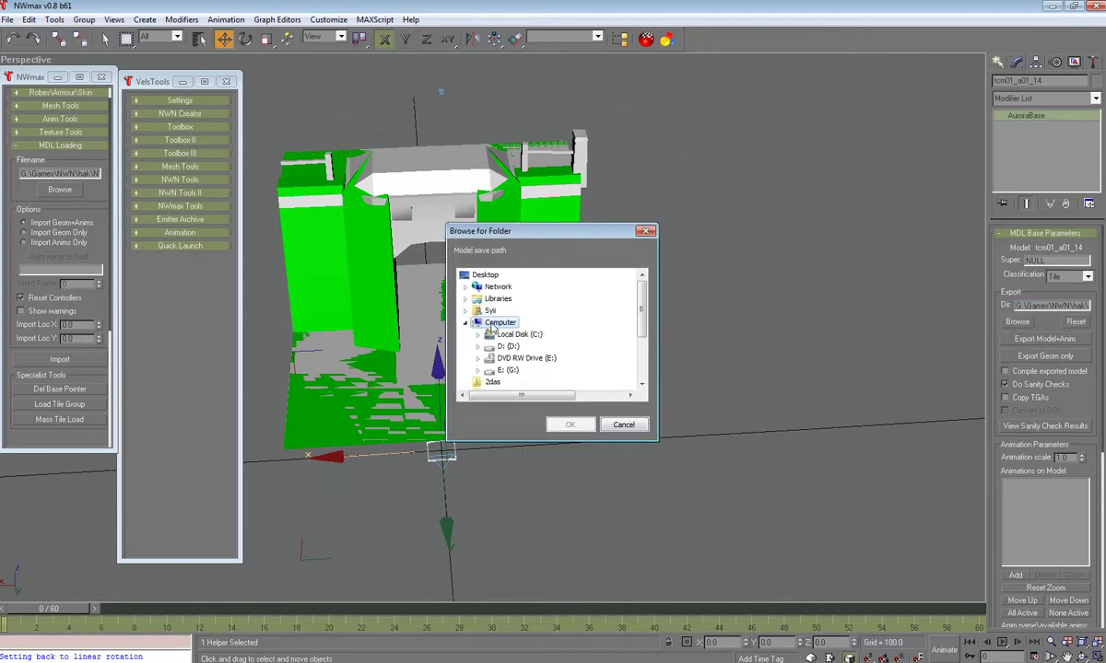
double_click(487, 278)
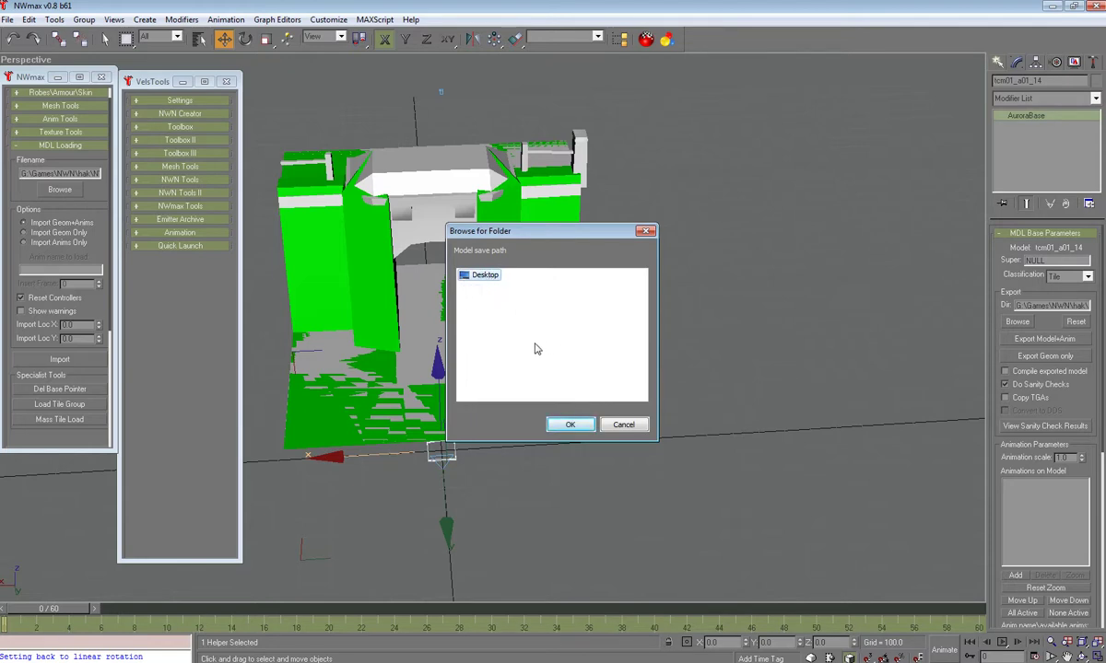
double_click(483, 275)
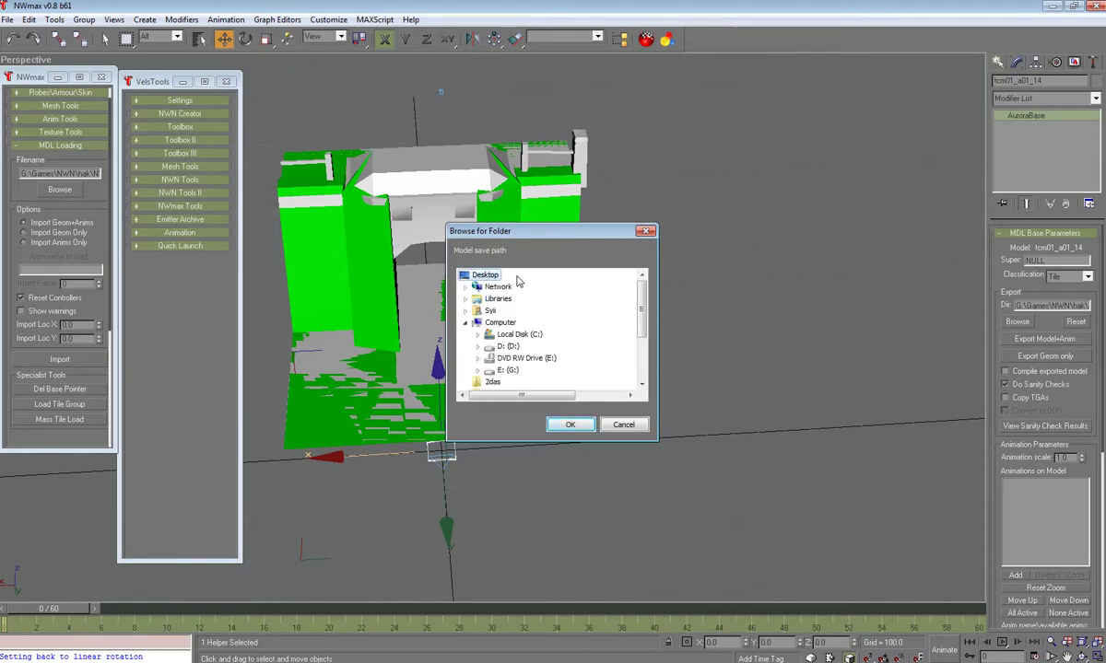
double_click(477, 311)
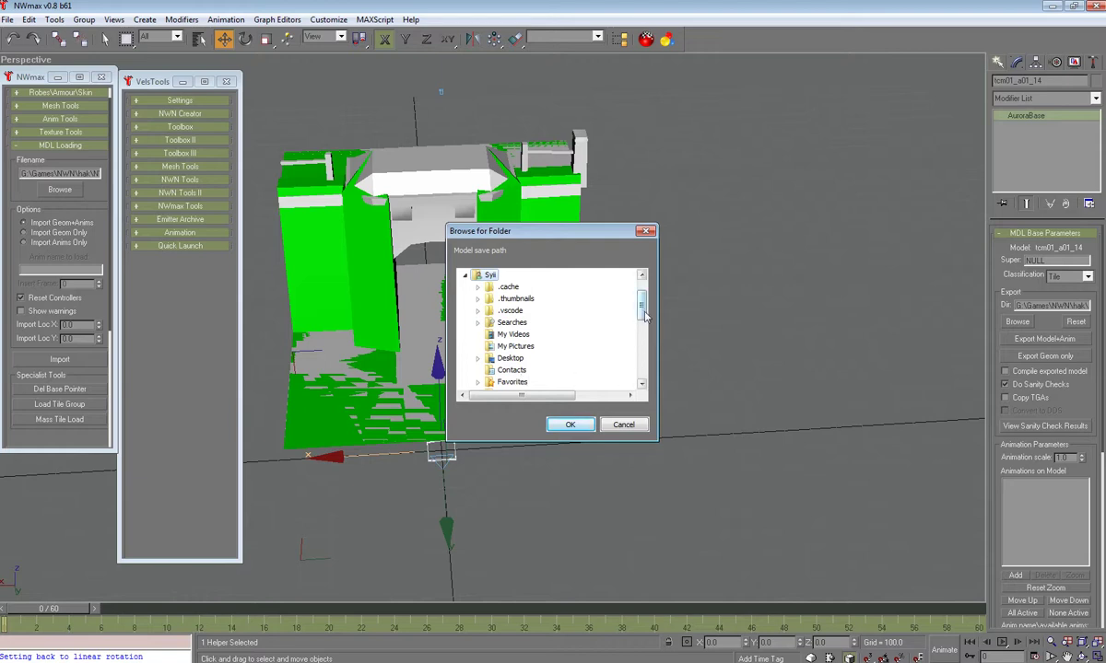
drag(643, 312, 643, 308)
double_click(511, 370)
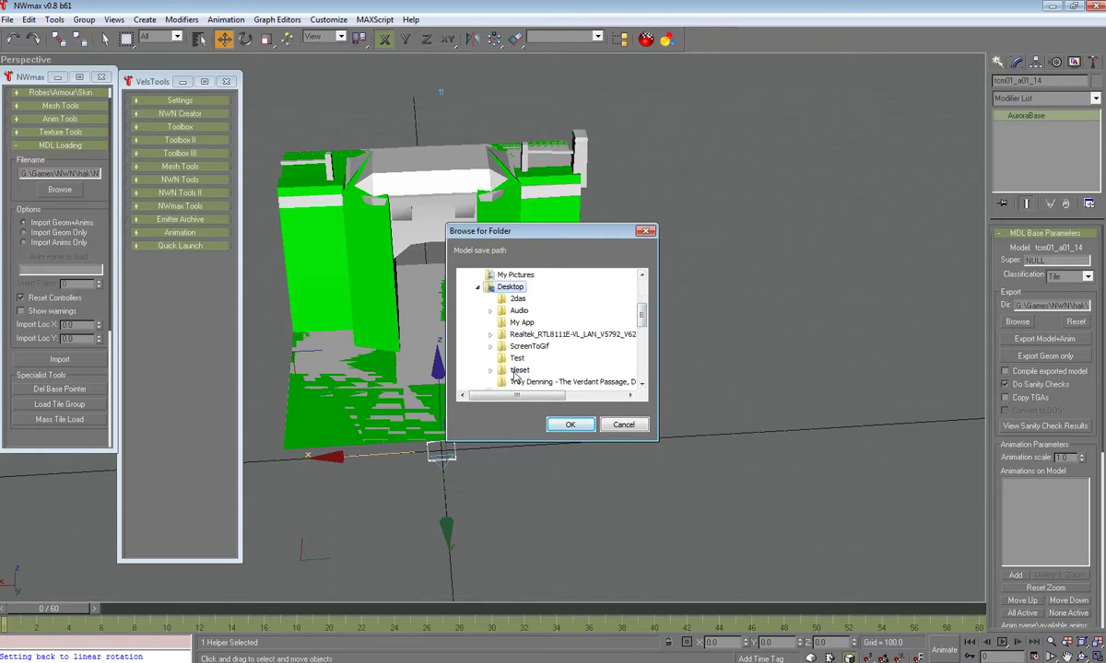
click(518, 360)
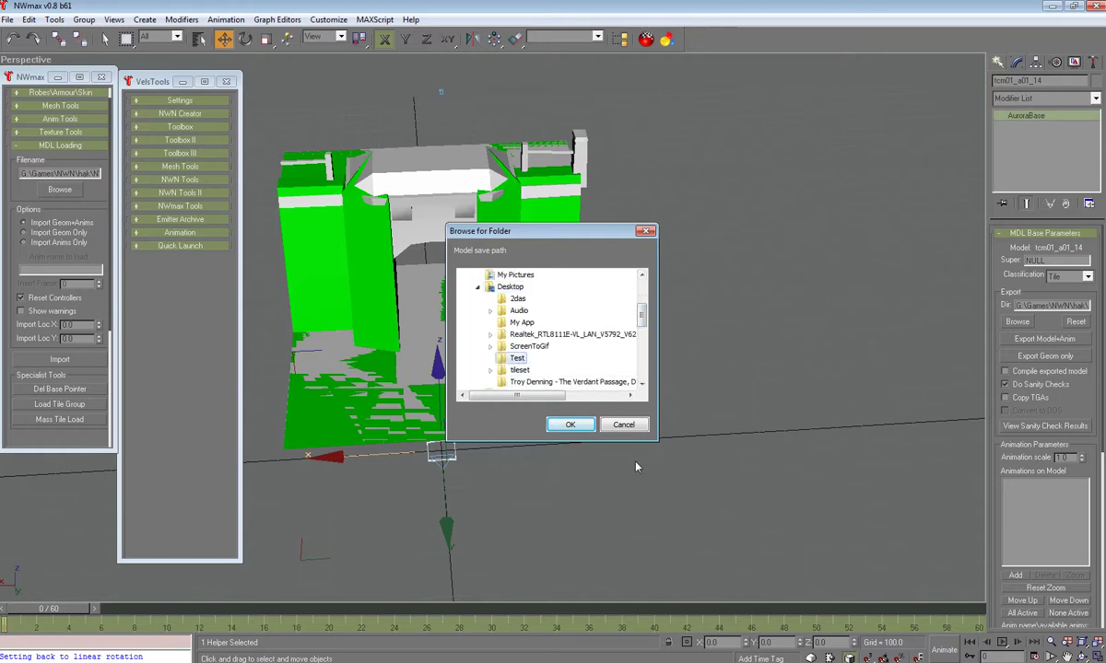
Step: Confirm the Test folder and export the gate model with its animations (Model+Anim)
click(572, 426)
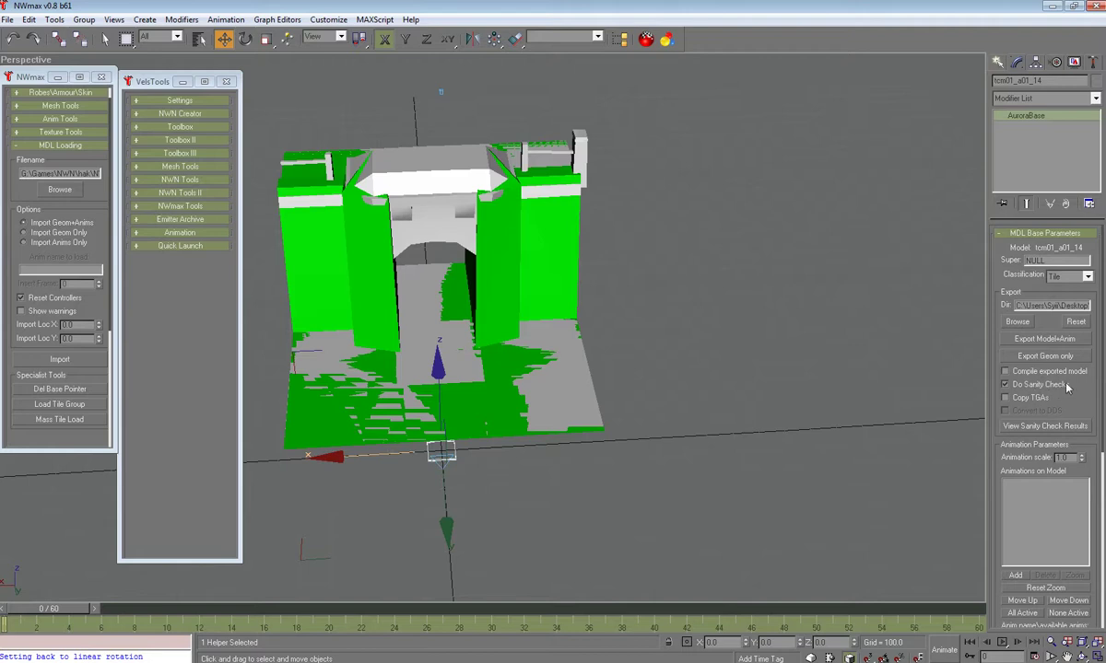
click(1035, 340)
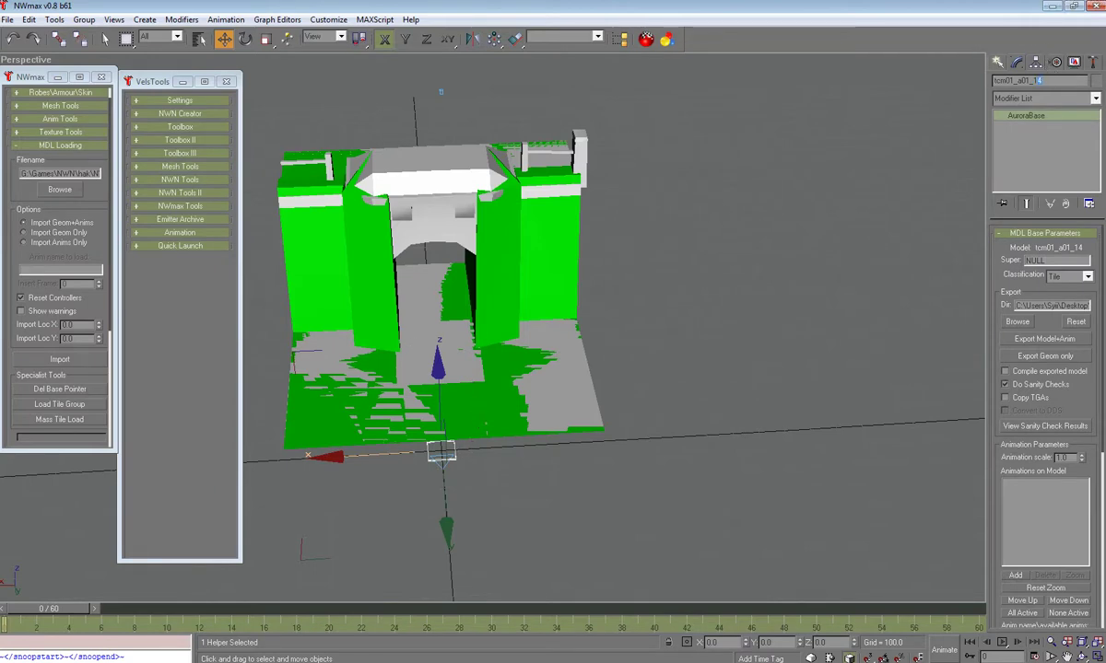
double_click(1017, 80)
Step: Check the exported tcm01_a01_14 files in the Desktop Test folder, then orbit the gate back in gmax
click(1050, 8)
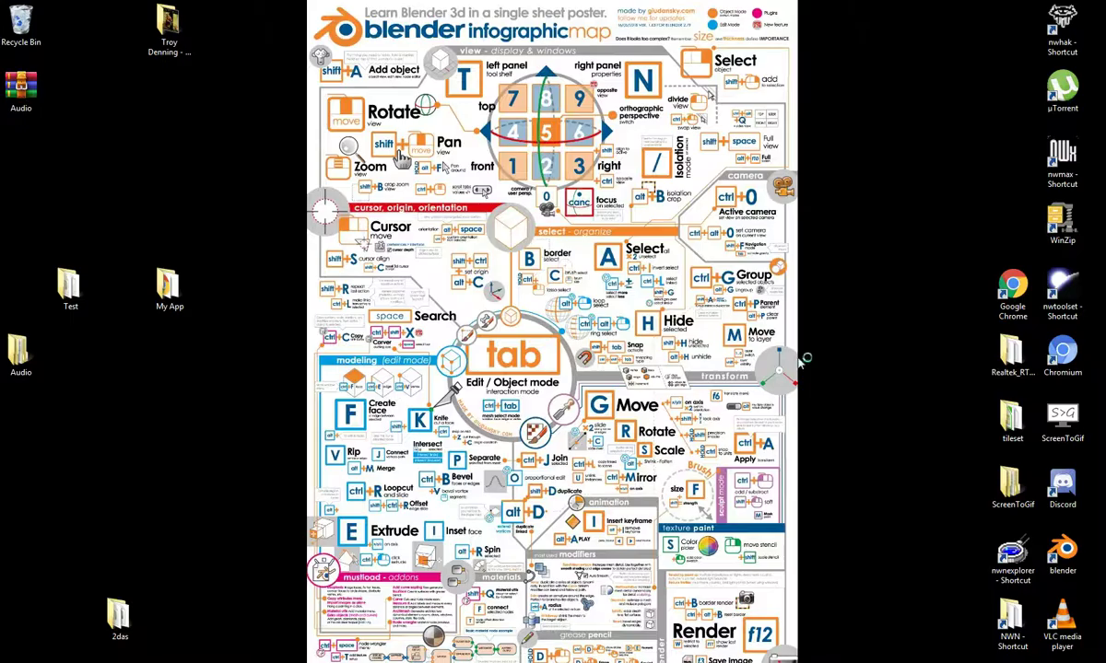
double_click(70, 285)
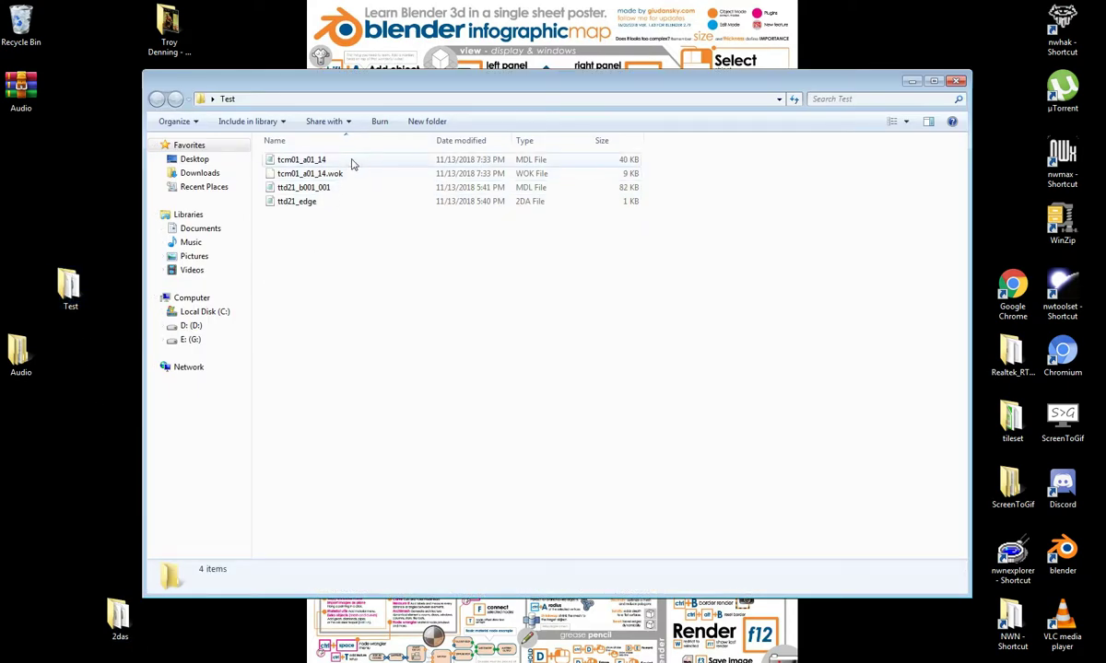
click(352, 160)
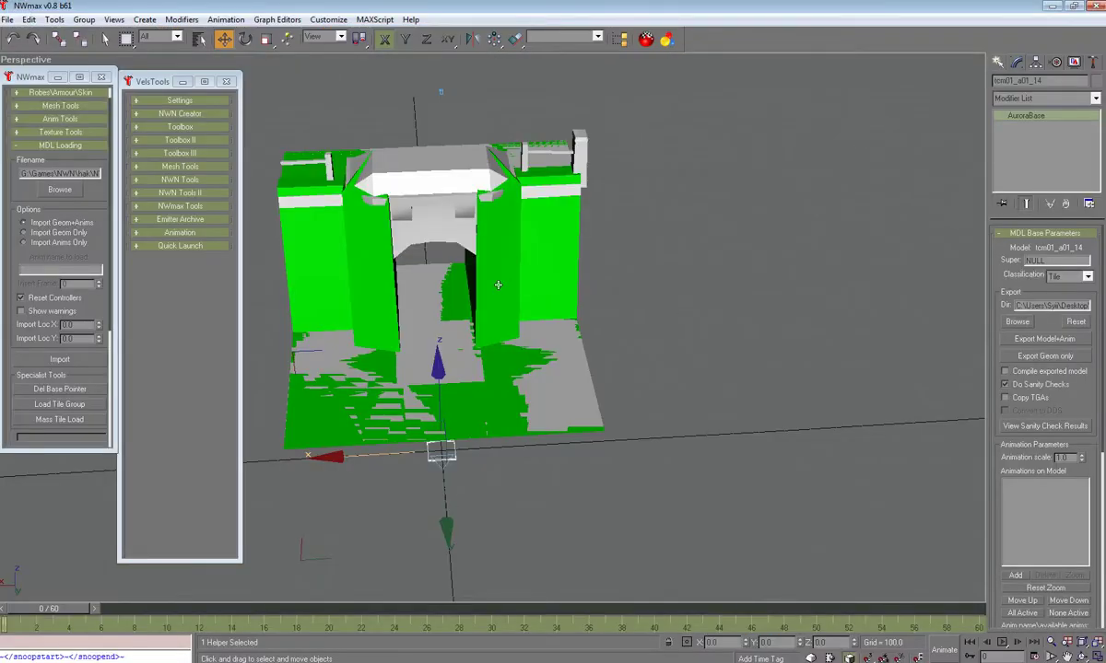
alt+middle_drag(498, 285, 1048, 313)
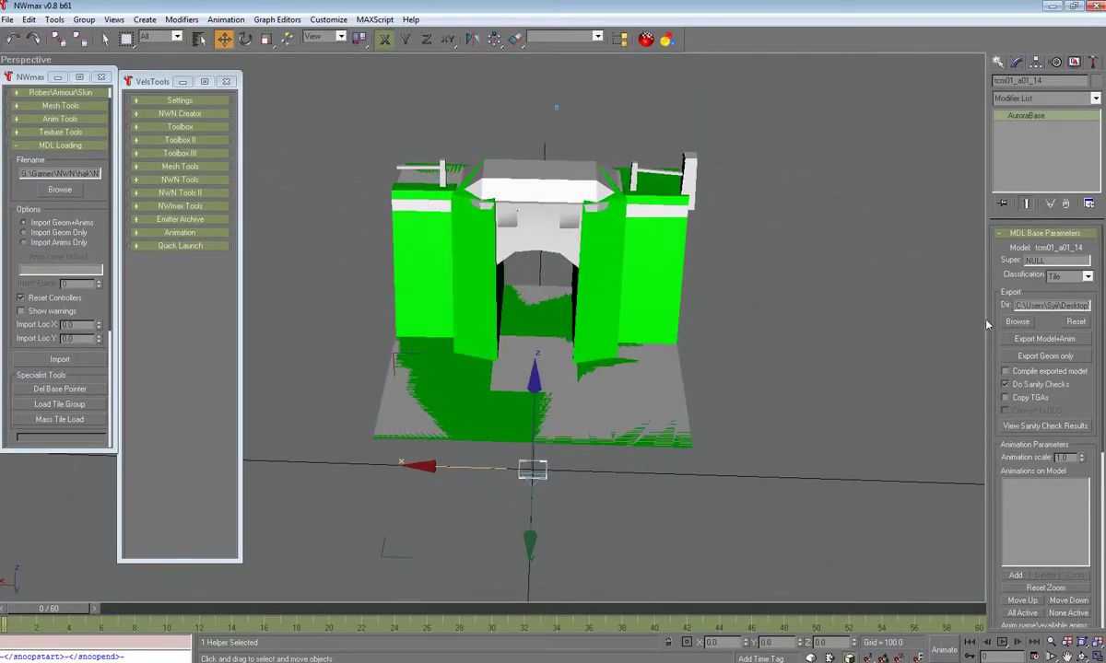